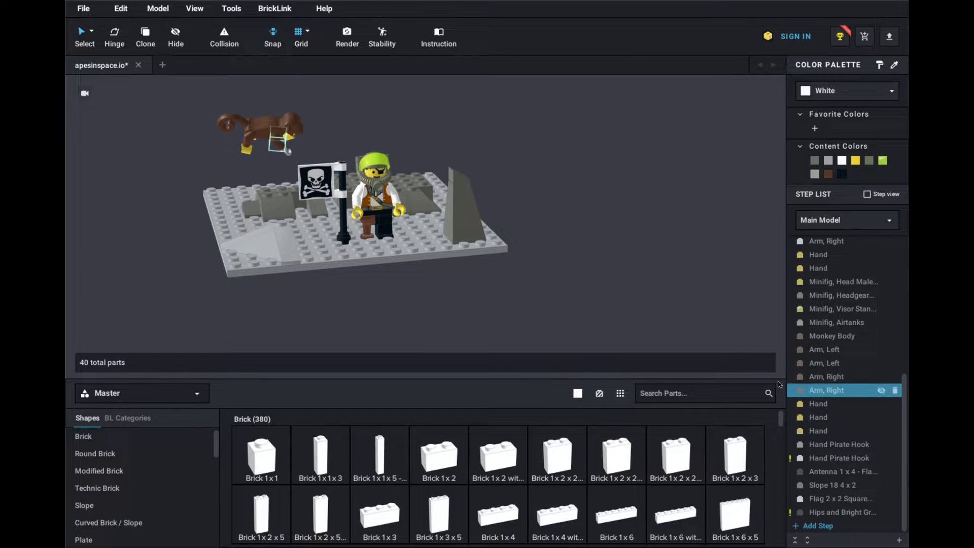
Step: Select both hands, the head, headgear, visor and airtanks in the Step List
left_click(823, 258)
left_click(823, 269, "shift")
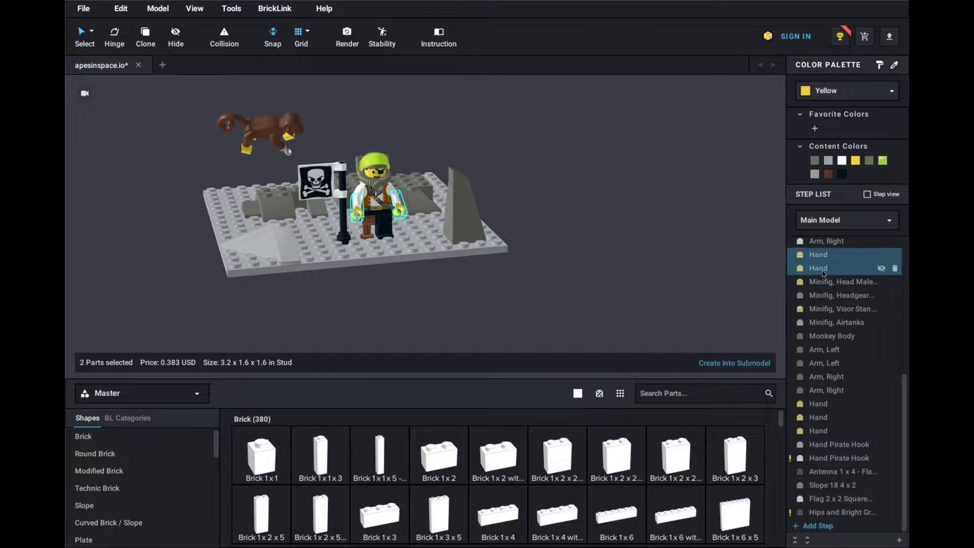
left_click(825, 284, "shift")
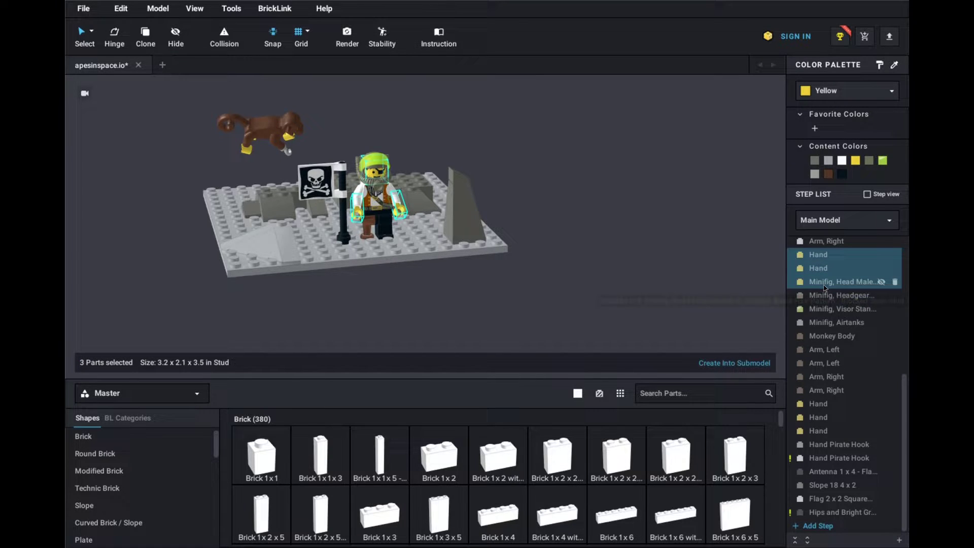
left_click(826, 298, "shift")
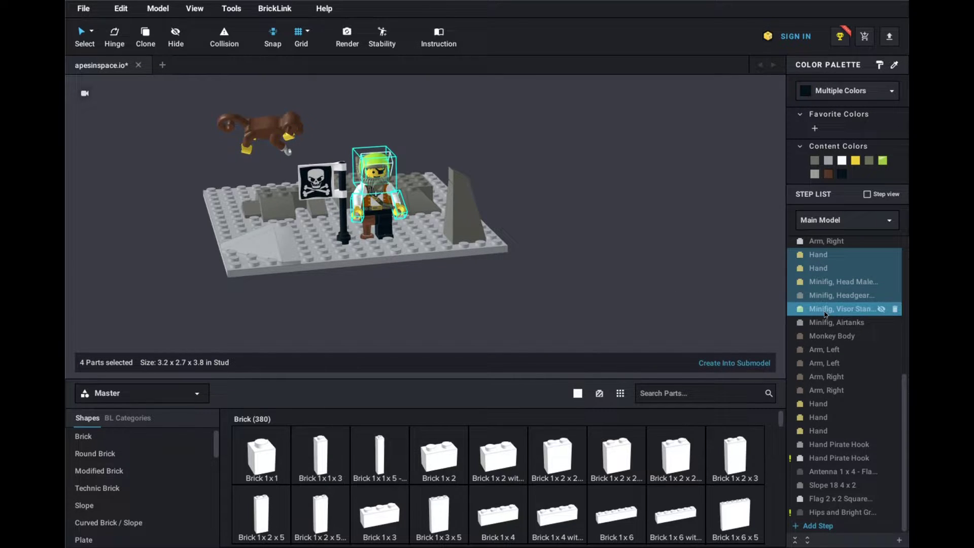
left_click(825, 311, "shift")
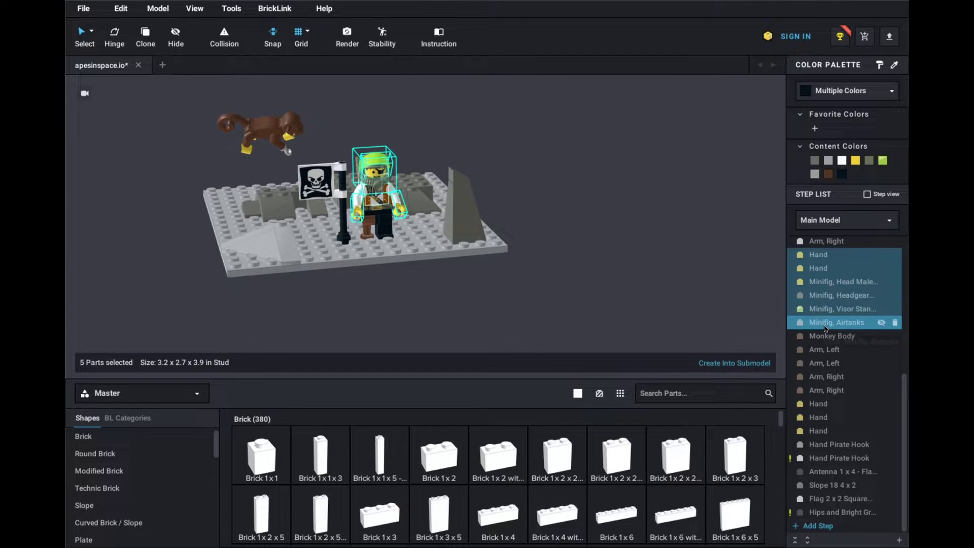
left_click(826, 325, "shift")
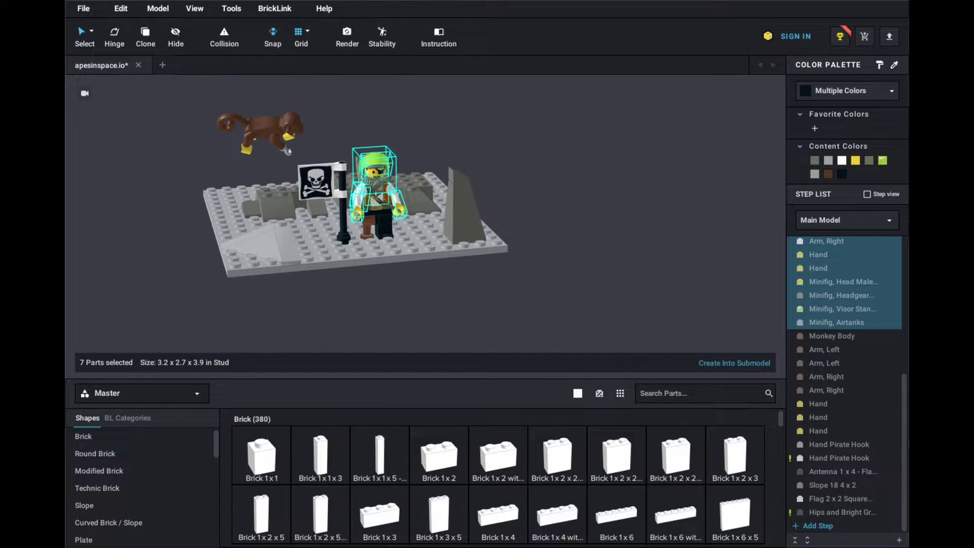
Step: Add the hips, left arm and pirate torso to the minifig selection
left_click(853, 503, "ctrl")
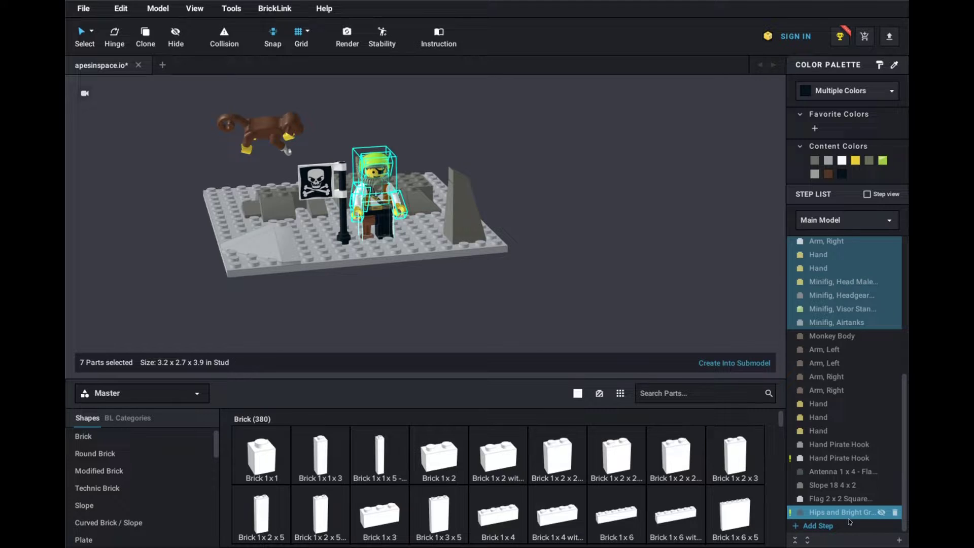
left_click(849, 514, "ctrl")
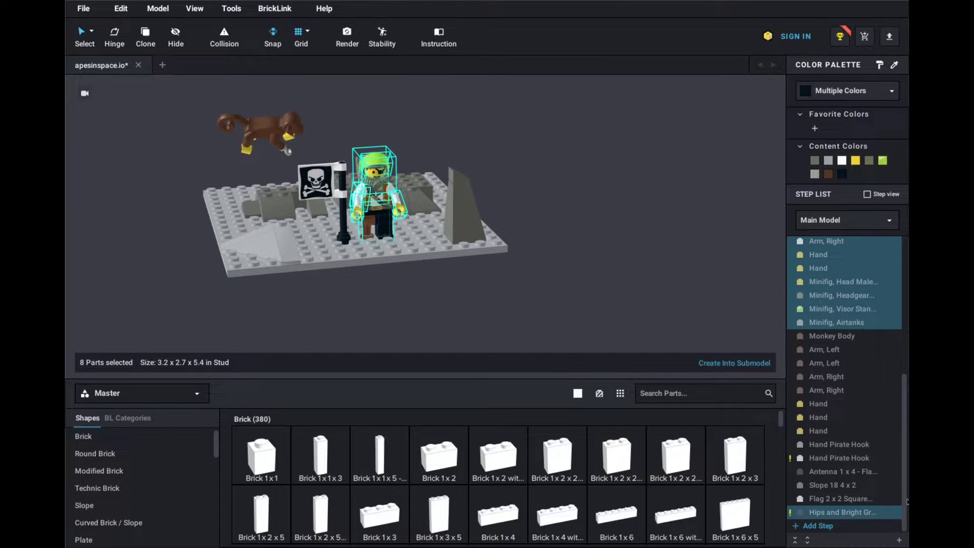
scroll(863, 406, "up", 5)
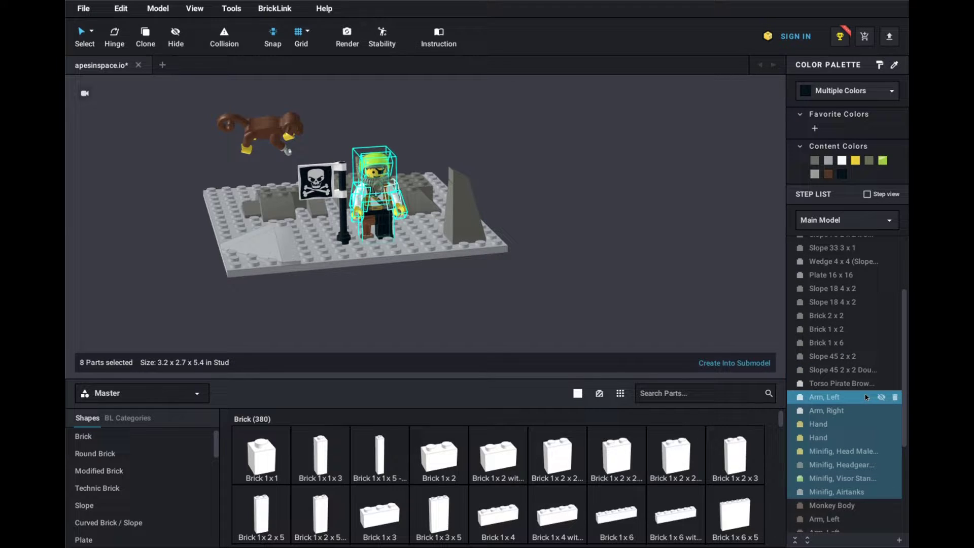
left_click(866, 402, "ctrl")
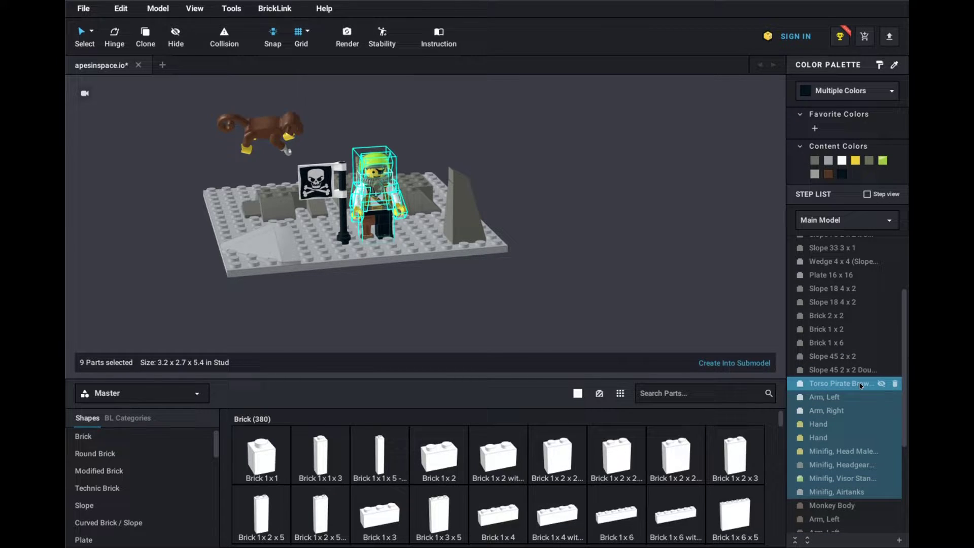
left_click_drag(861, 386, 859, 383)
left_click(858, 384, "ctrl")
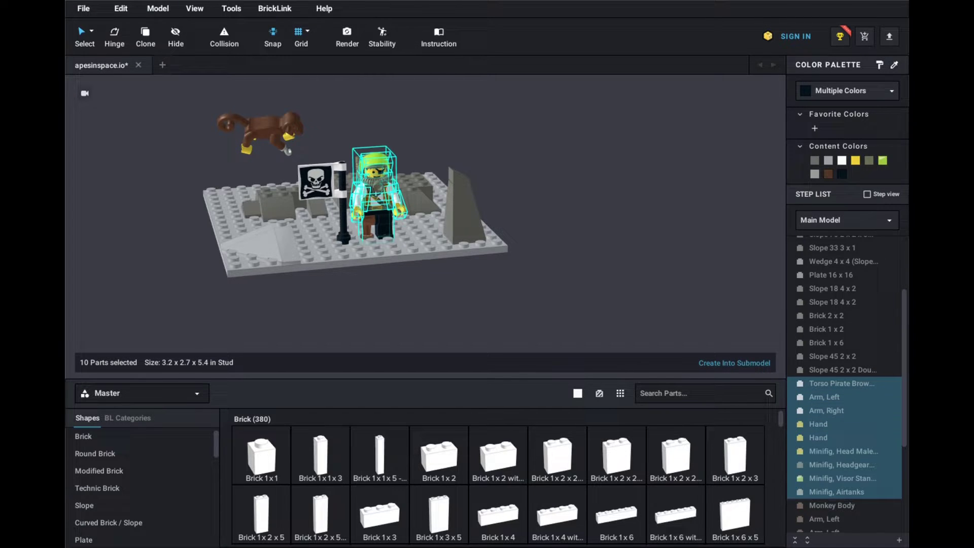
Step: Create a submodel from the ten selected parts, keeping the default name 'SubModel Group 1'
left_click(157, 8)
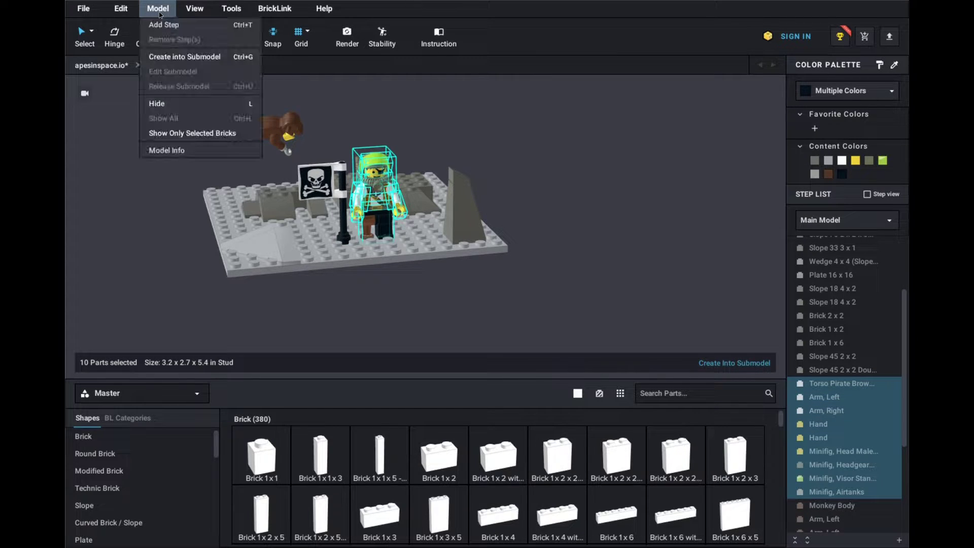
left_click(176, 57)
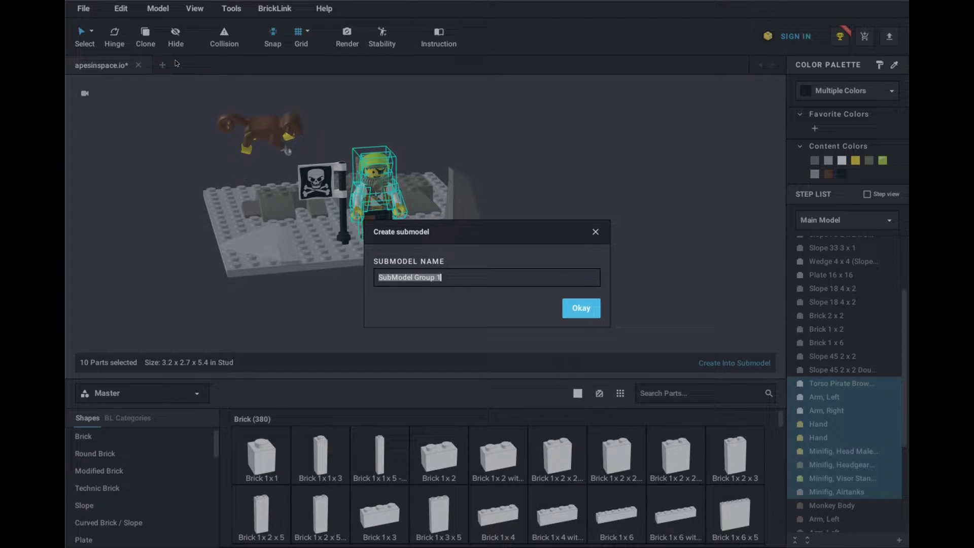
left_click(585, 307)
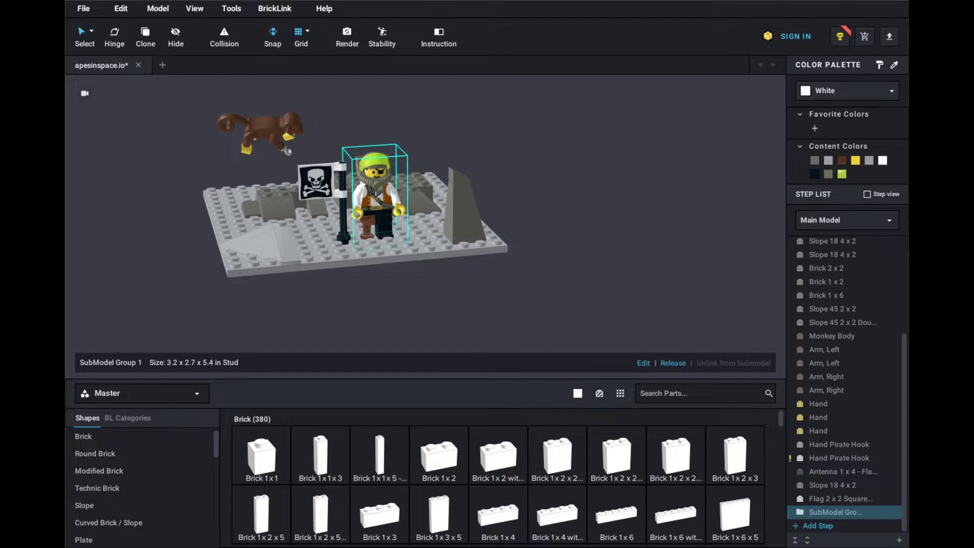
Step: Edit the pirate minifigure submodel and expand Step 1 to list its parts
left_click(158, 8)
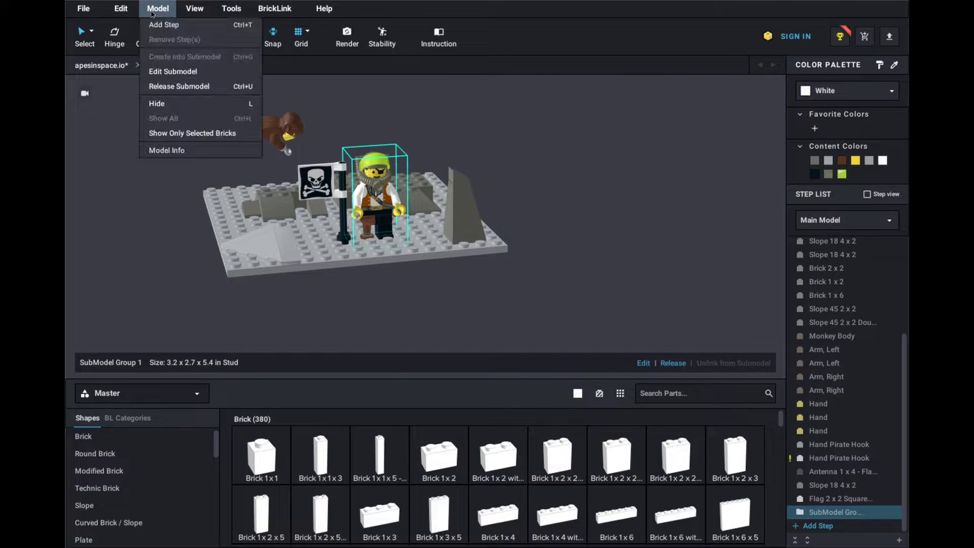
left_click(175, 72)
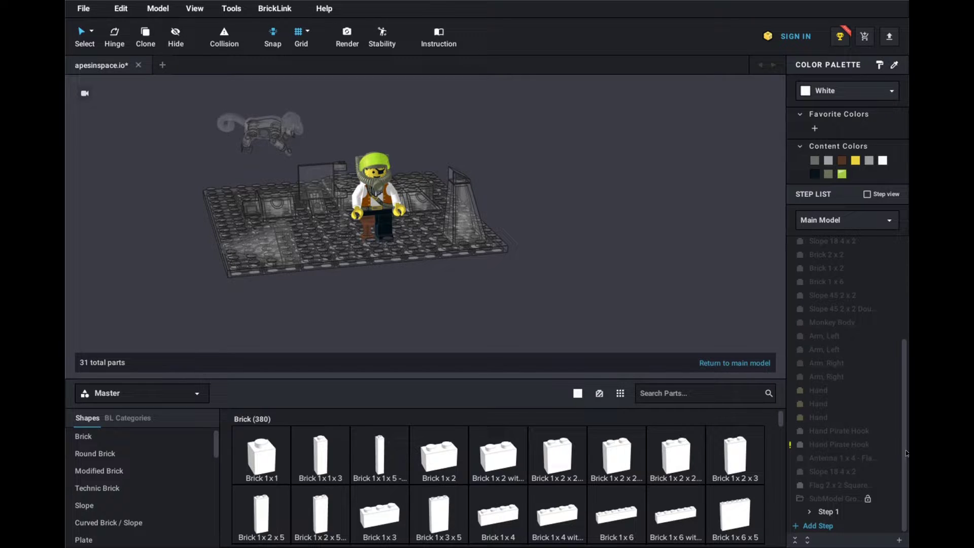
left_click(811, 512)
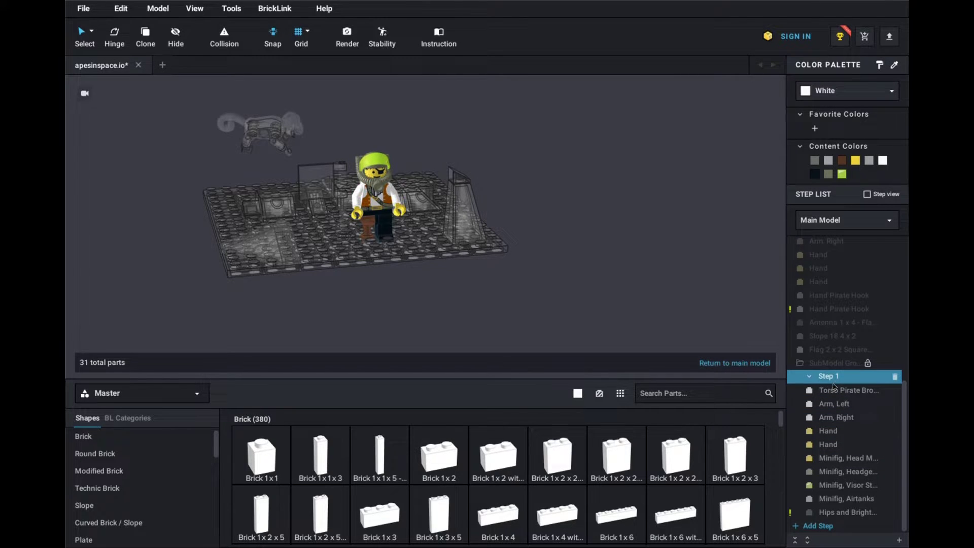
scroll(801, 528, "down", 1)
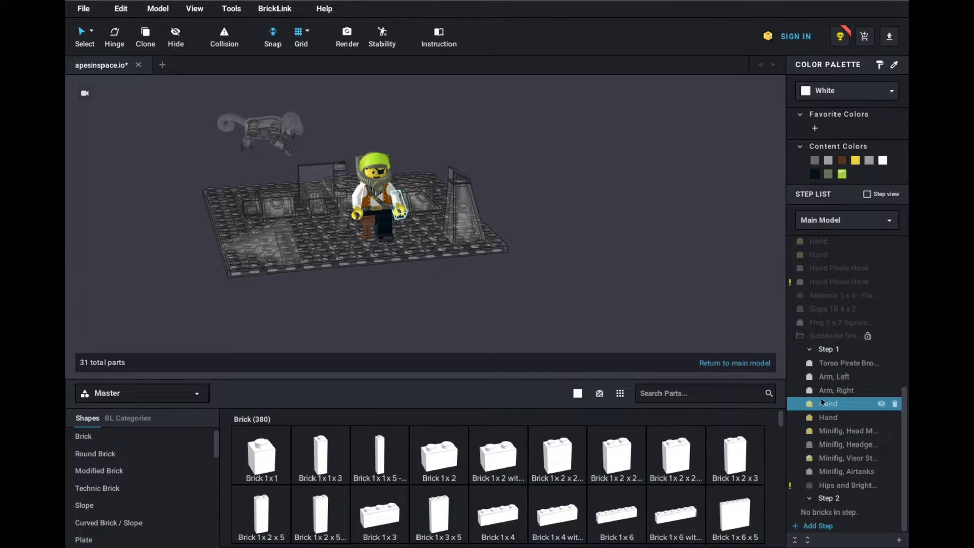
Step: Move the pirate torso and both arms into Step 2
left_click(823, 366)
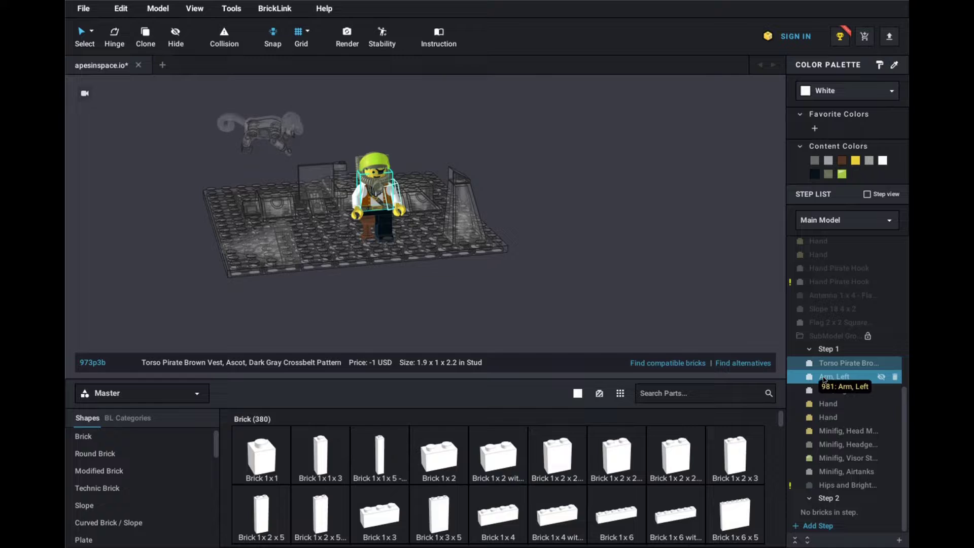
left_click(825, 377, "ctrl")
left_click_drag(826, 393, 830, 500)
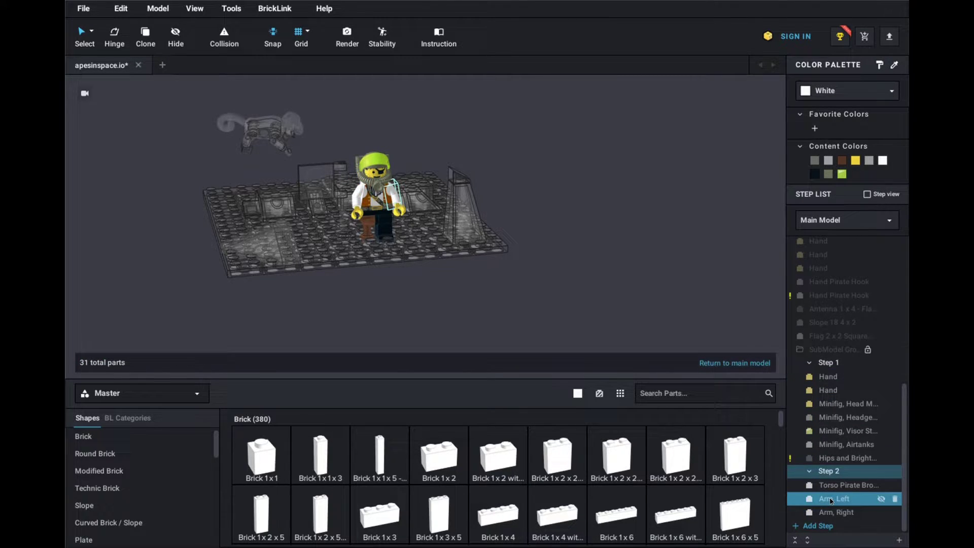
Step: Move both hands into Step 3 and the hips up to Step 1
left_click(834, 459)
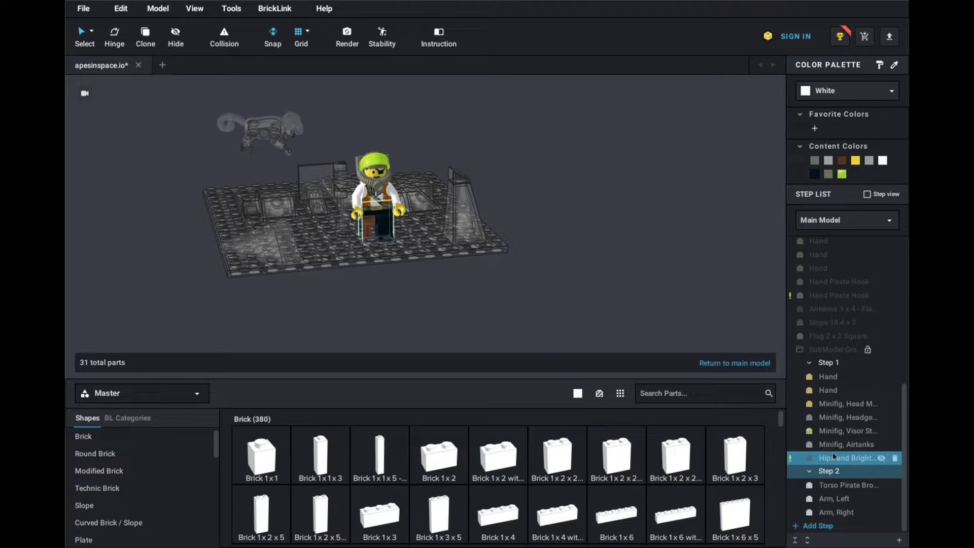
key("Escape")
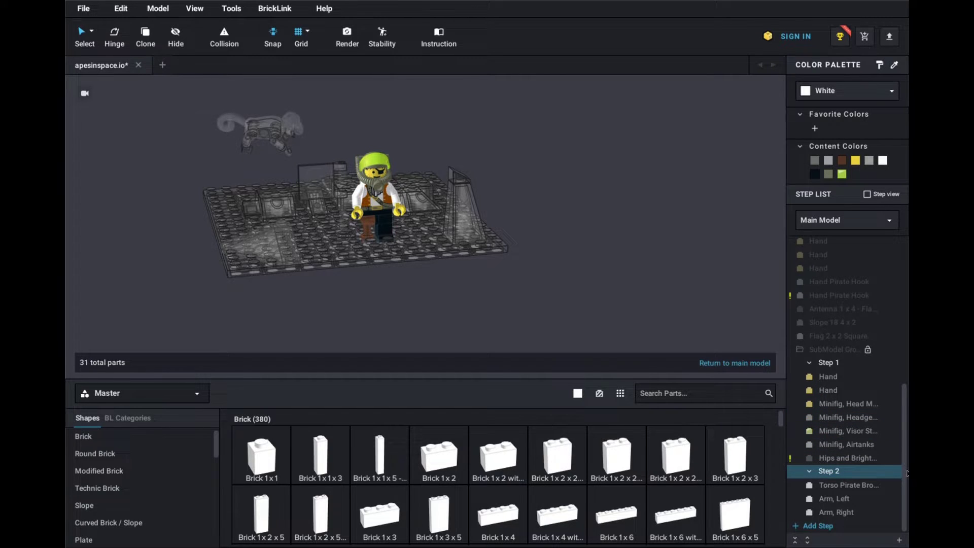
left_click(830, 378)
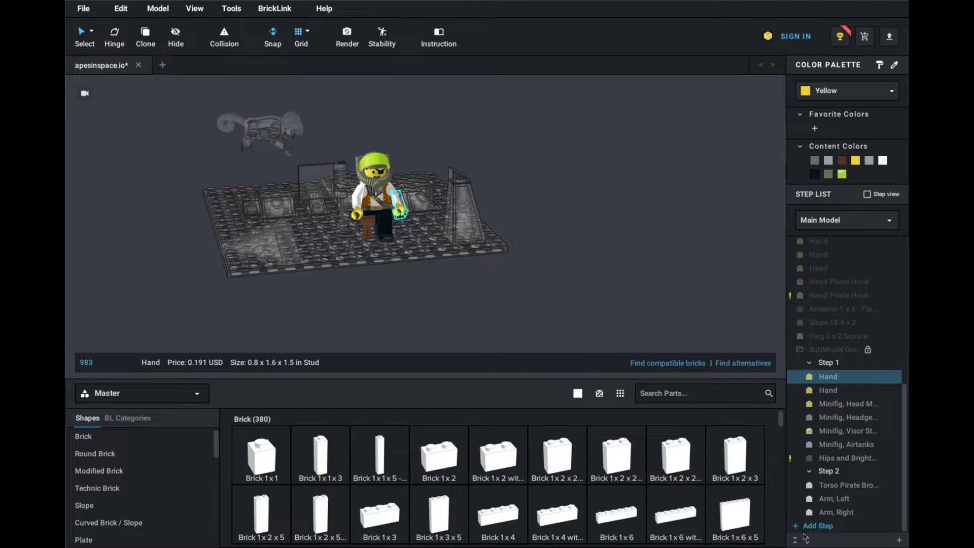
scroll(833, 457, "down", 1)
left_click(813, 364, "ctrl")
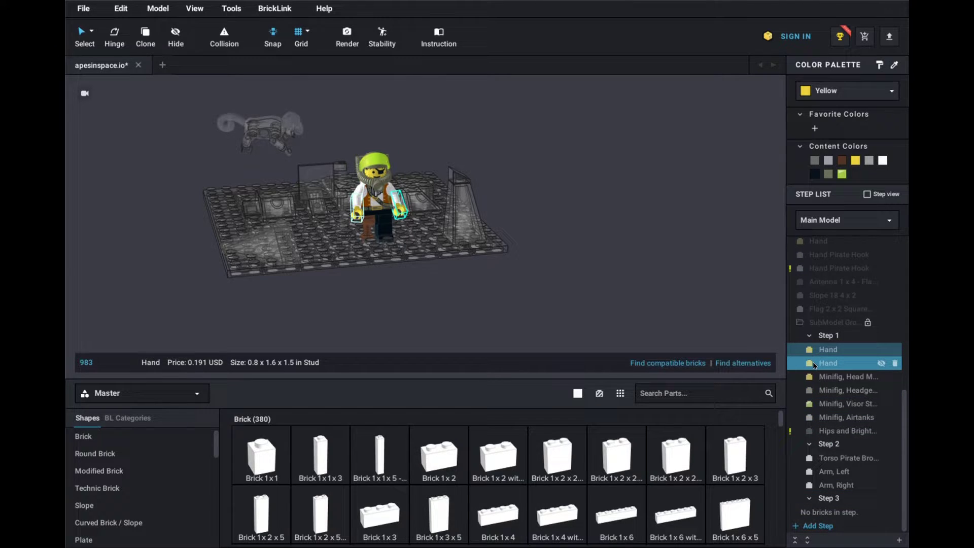
left_click_drag(813, 364, 835, 500)
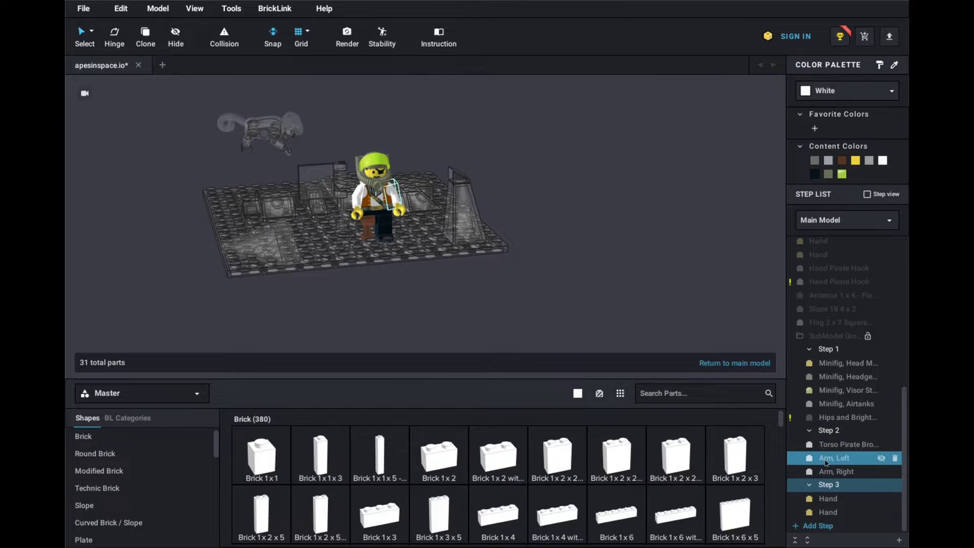
left_click_drag(833, 416, 836, 360)
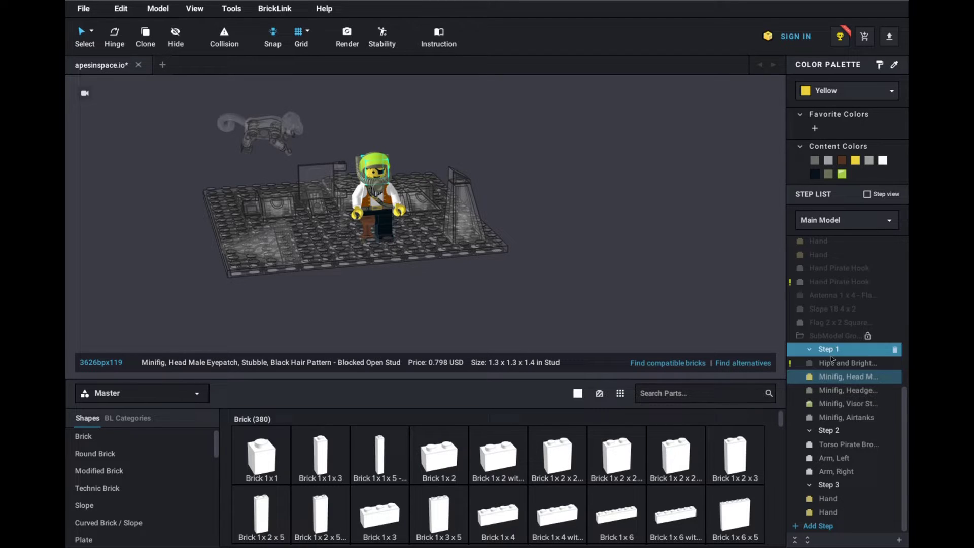
Step: Add Step 4 holding the airtanks and head, then add Step 5 and select the headgear
left_click(827, 498)
left_click(819, 526)
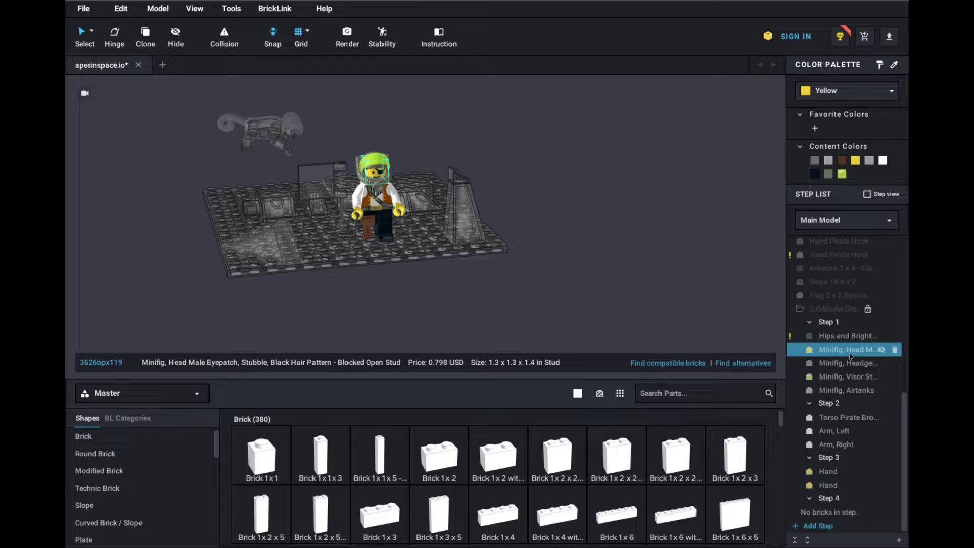
left_click_drag(851, 390, 844, 498)
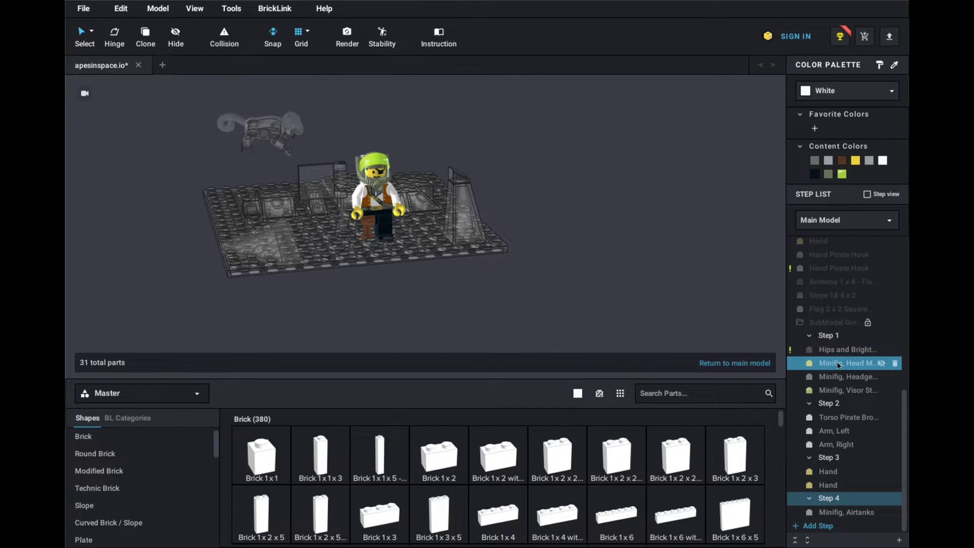
left_click_drag(842, 362, 829, 500)
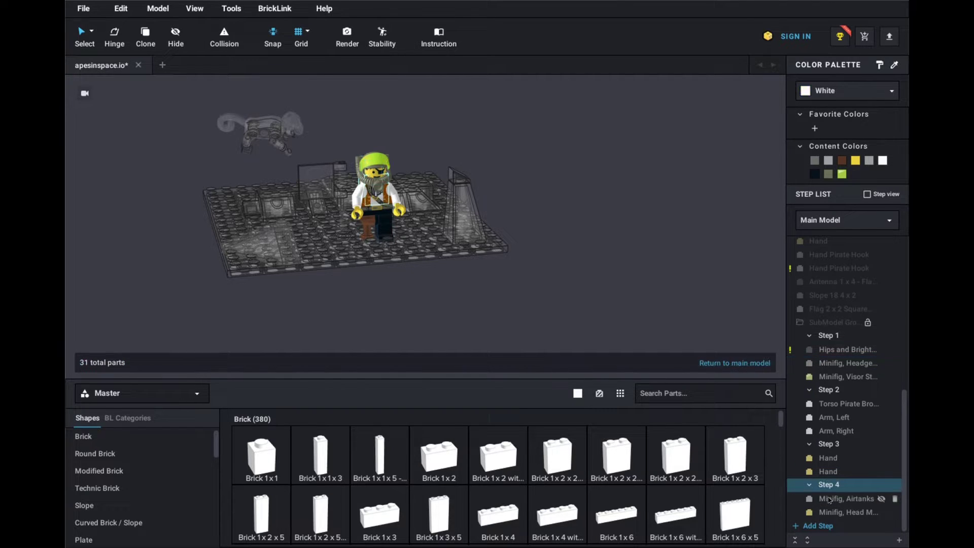
left_click(817, 528)
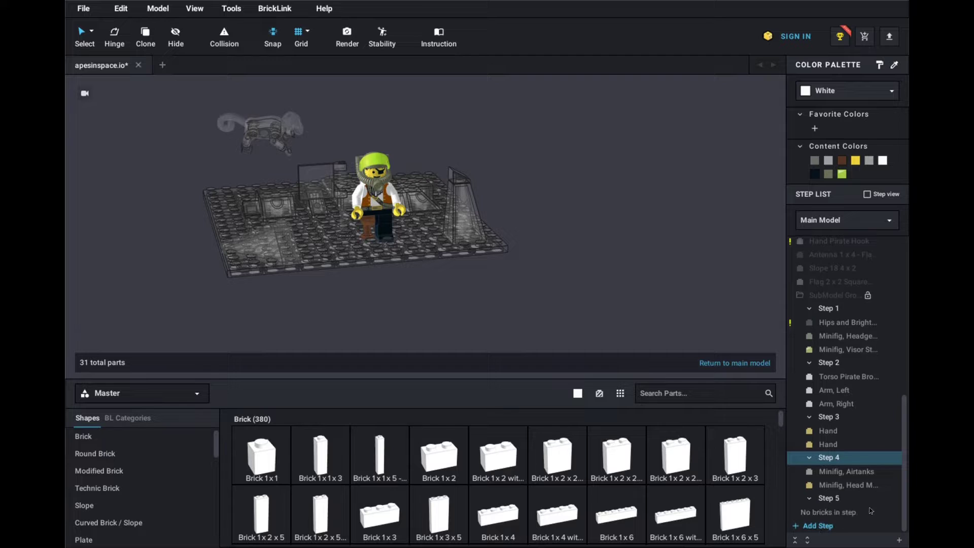
left_click(823, 337)
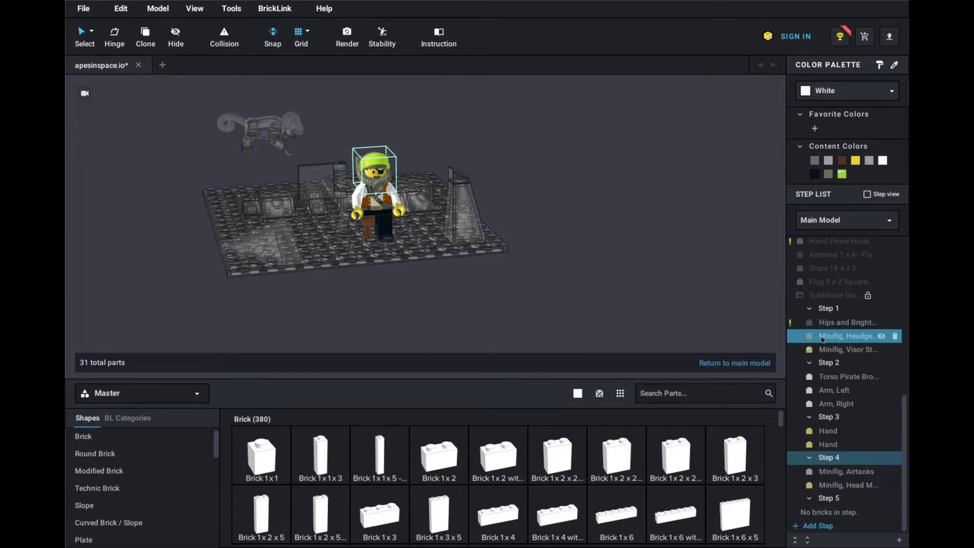
Step: Return to the main model, add an empty Step 2, and select the Slope 45 2 x 3 and Slope 18 4 x 2
left_click(730, 363)
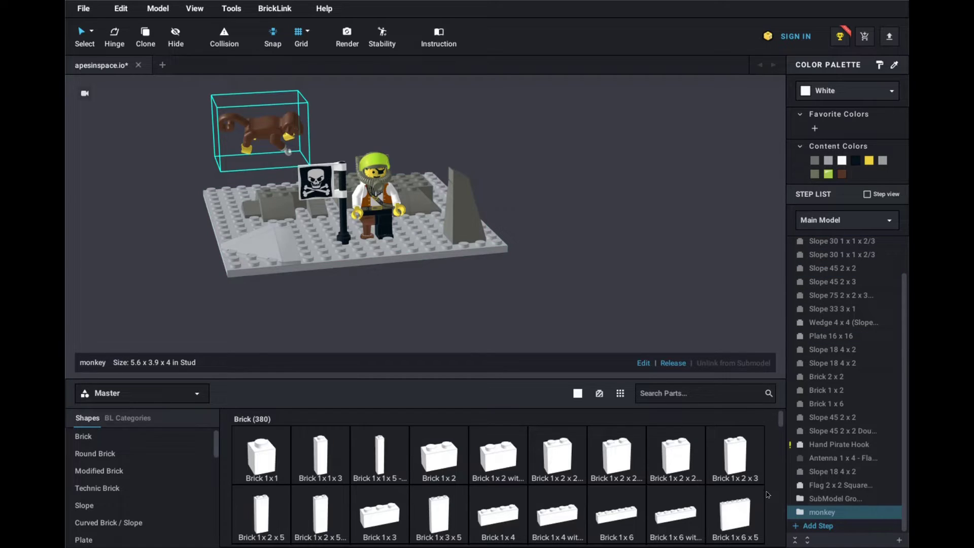
left_click(813, 526)
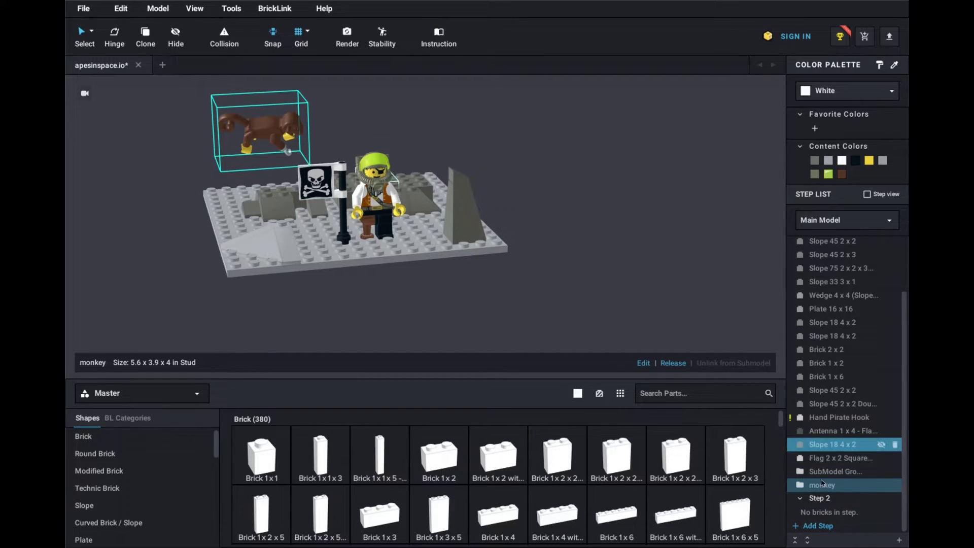
left_click(832, 256)
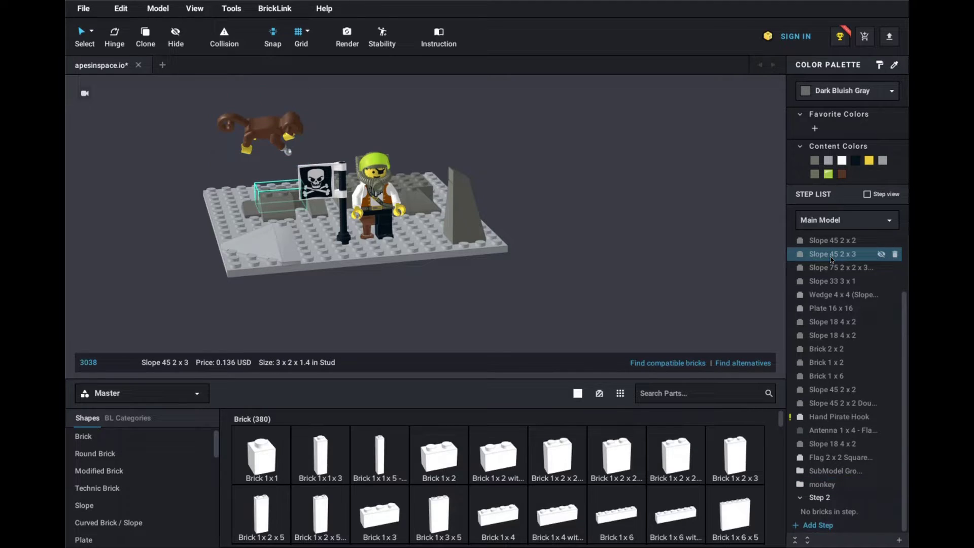
left_click(903, 320)
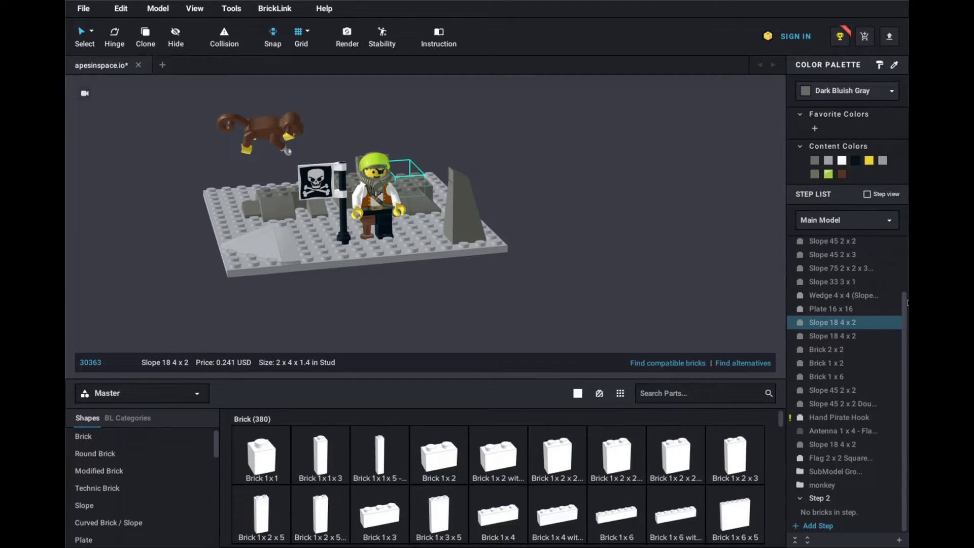
Step: Move the nine slope and Wedge 4 x 4 parts into Step 2
scroll(847, 310, "up", 3)
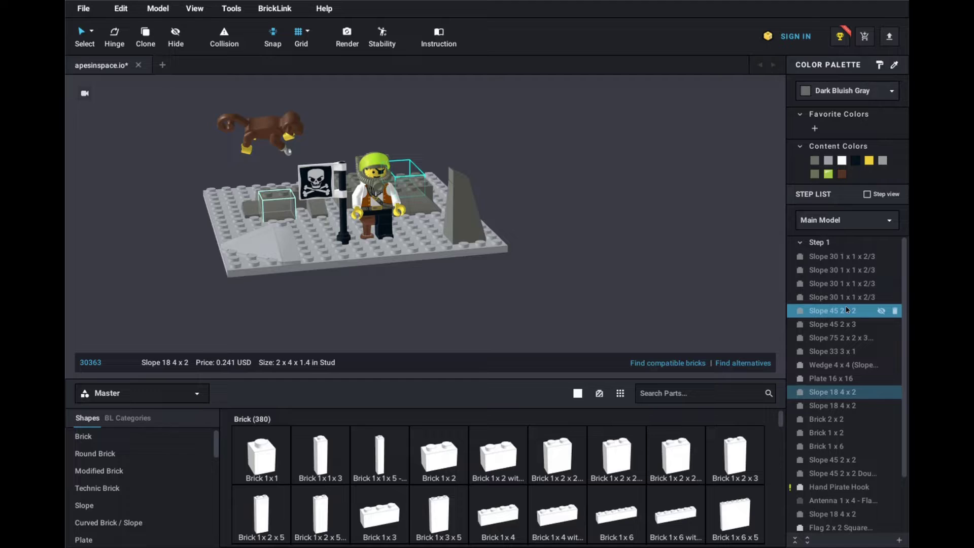
left_click(841, 365)
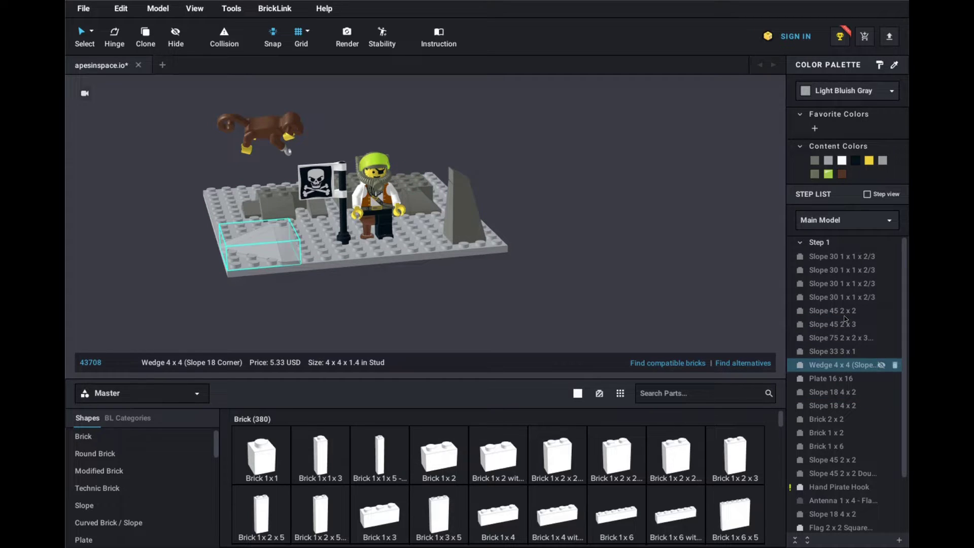
left_click(839, 258, "shift")
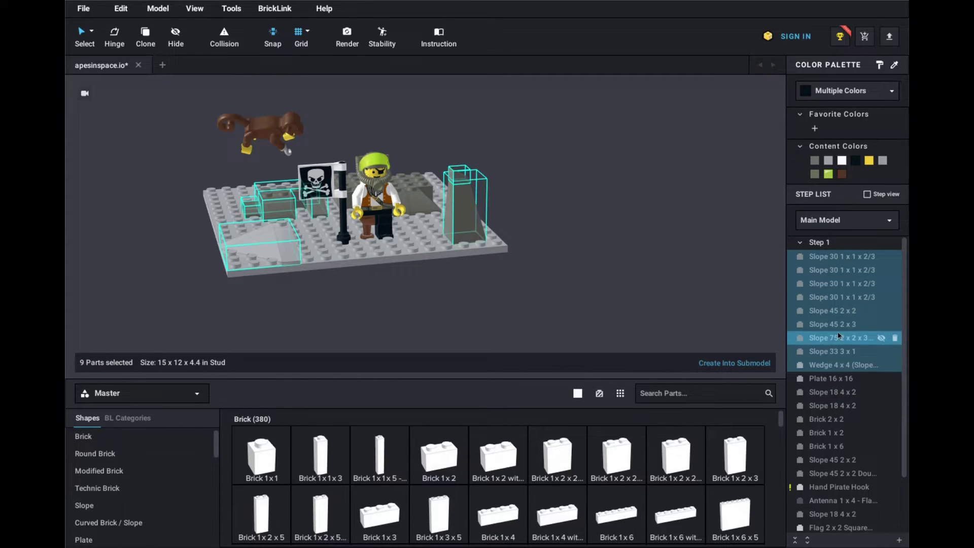
left_click_drag(839, 336, 826, 505)
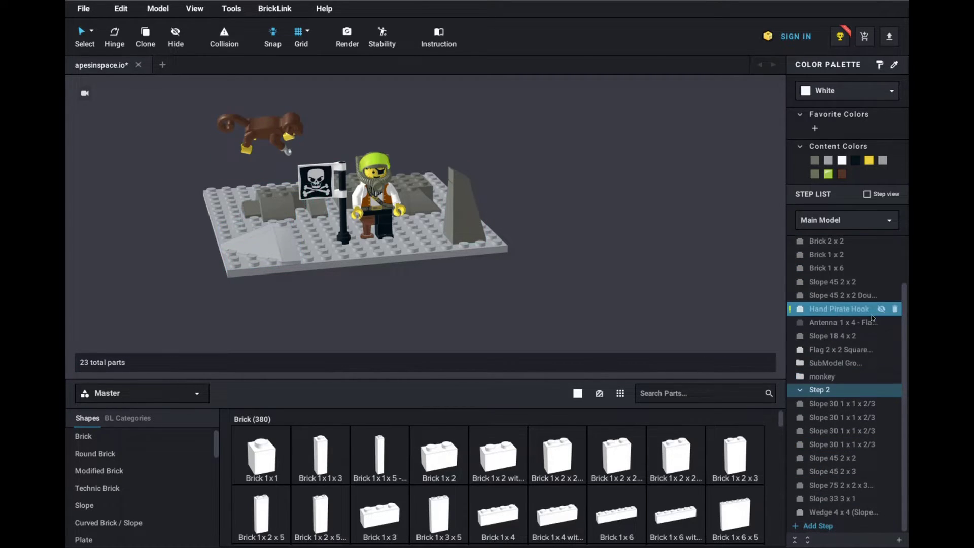
Step: Move seven more parts, Slope 18 4 x 2 through the double convex slope, into Step 2
scroll(847, 289, "up", 2)
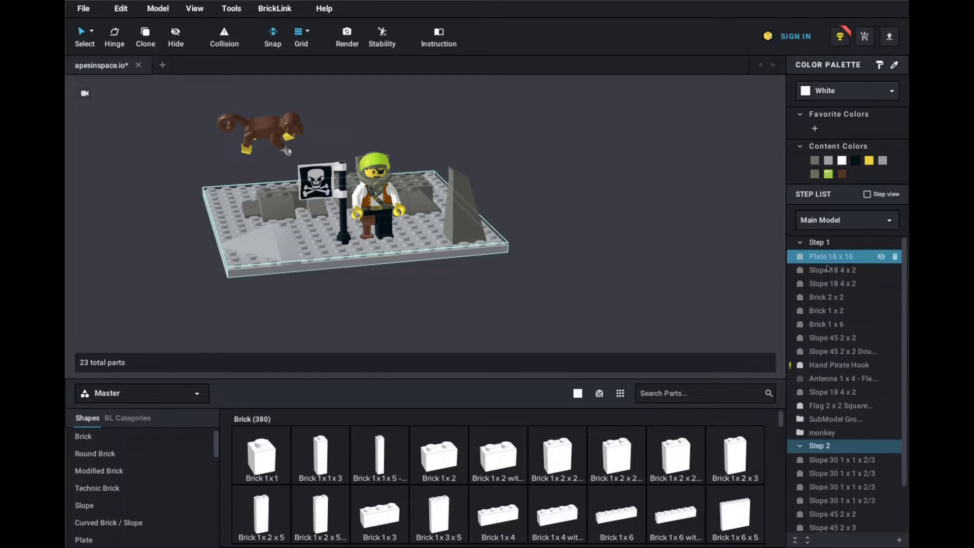
left_click(827, 277)
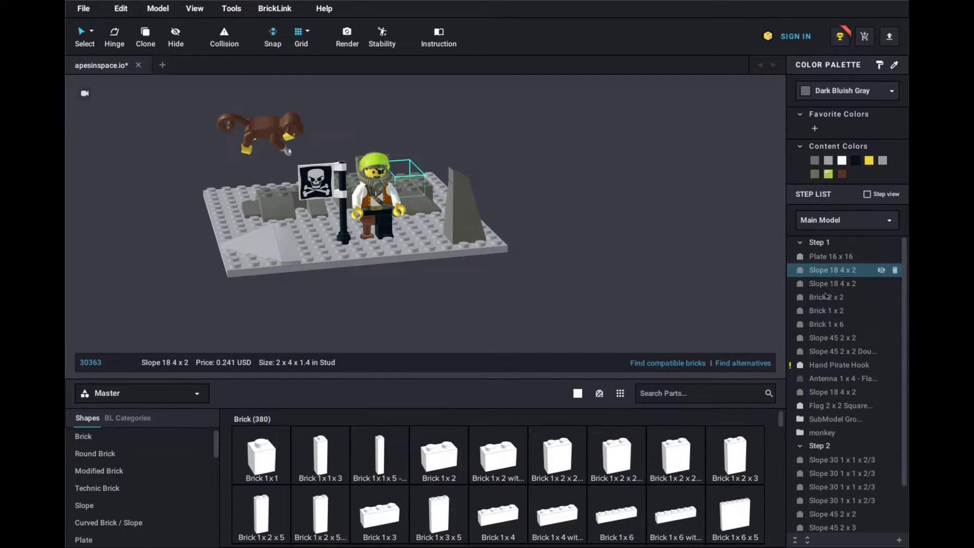
left_click(833, 352, "shift")
left_click_drag(833, 355, 831, 460)
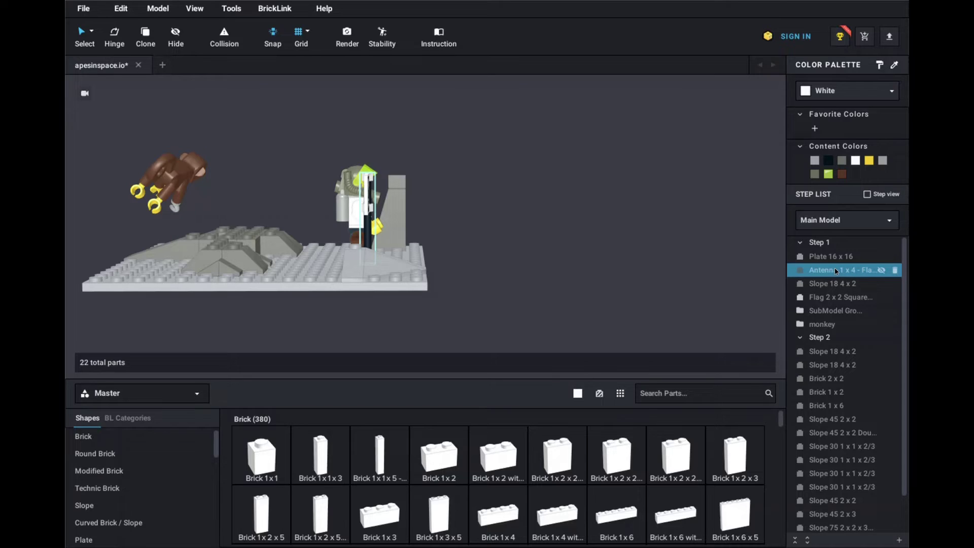
left_click(843, 270)
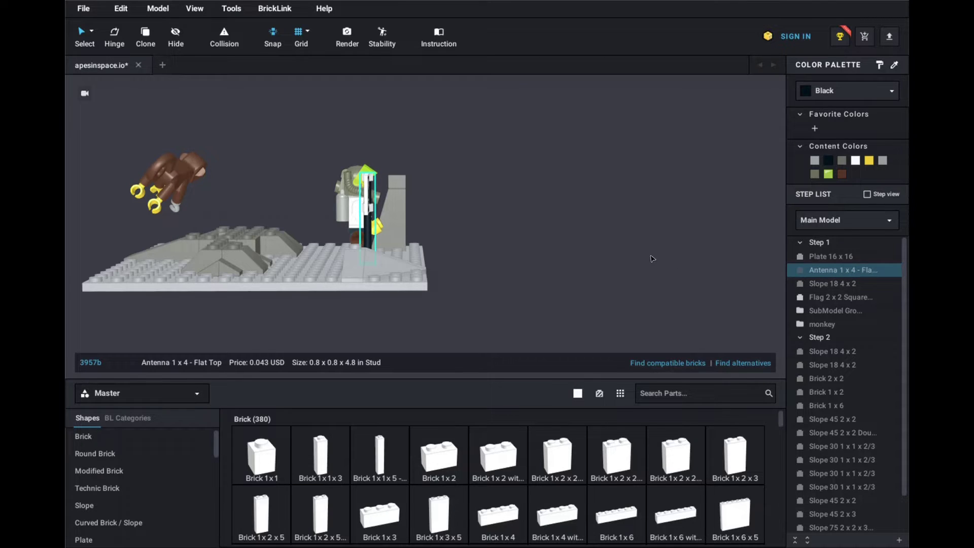
left_click(817, 284, "ctrl")
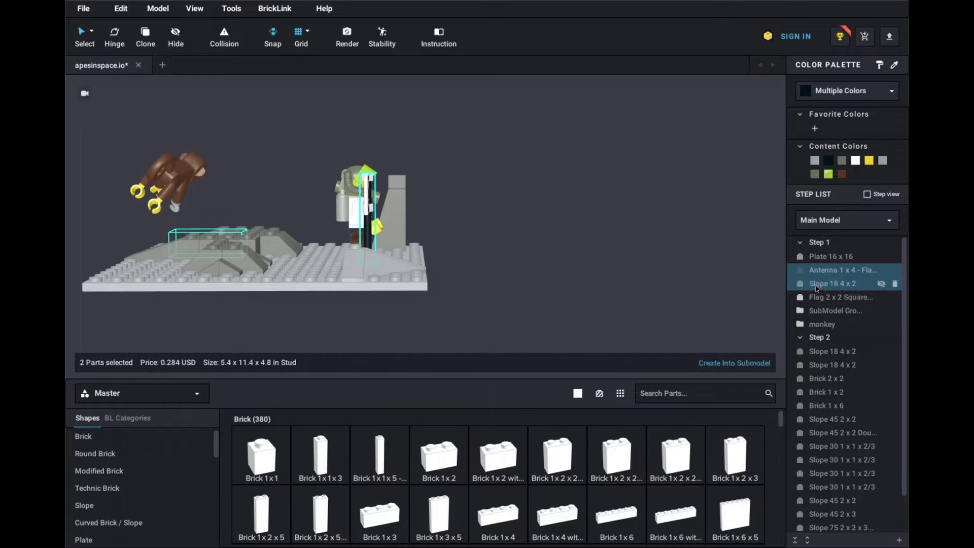
Step: Move the flag, group and monkey into Step 2, and the four Slope 30 1 x 1 x 2/3 into Step 7
left_click(820, 326, "shift")
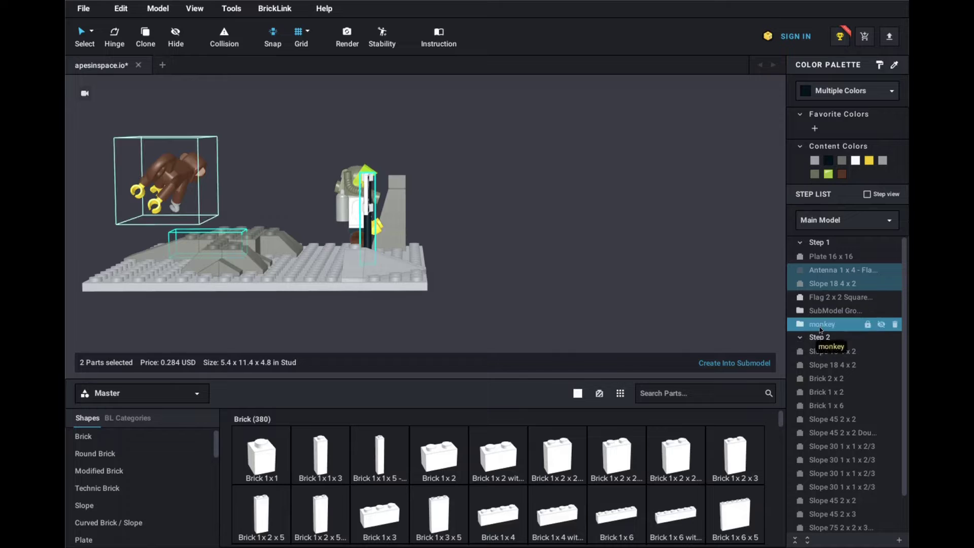
left_click_drag(821, 327, 826, 354)
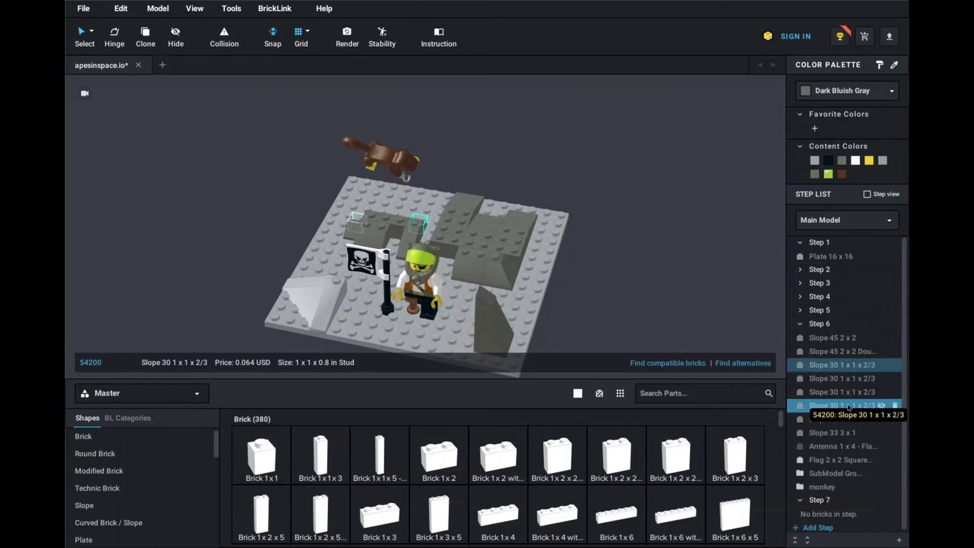
left_click(849, 406, "shift")
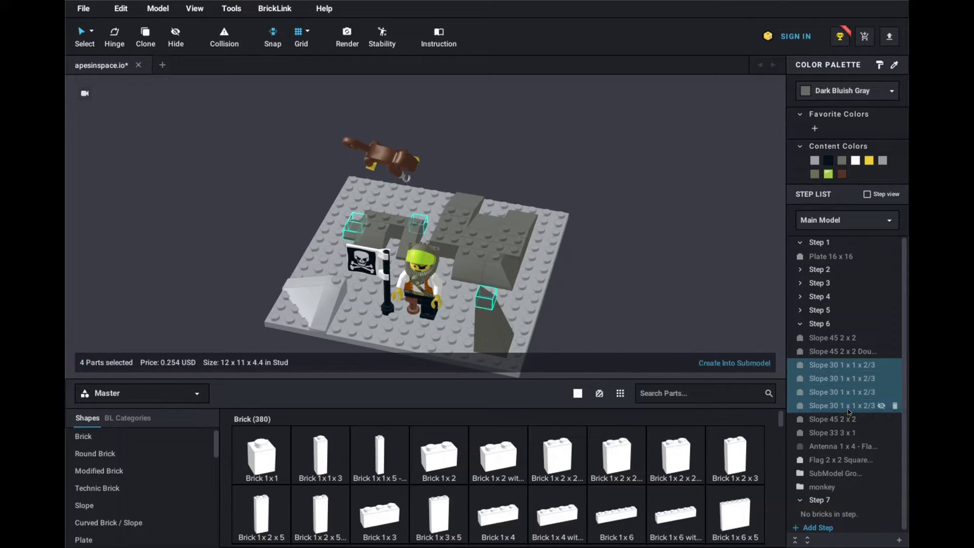
left_click_drag(849, 412, 828, 514)
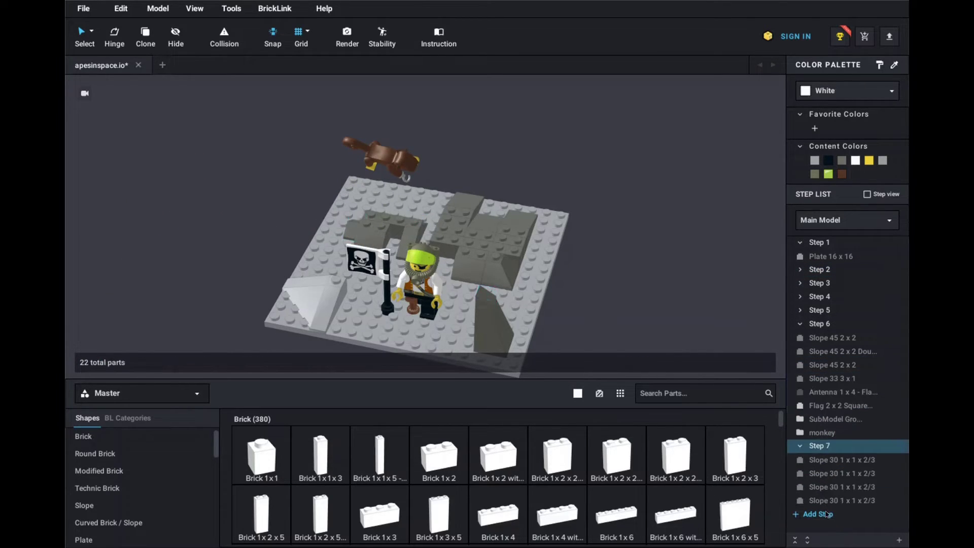
Step: Add Step 8 and move the antenna and flag down into the later step
left_click(821, 517)
left_click(841, 397)
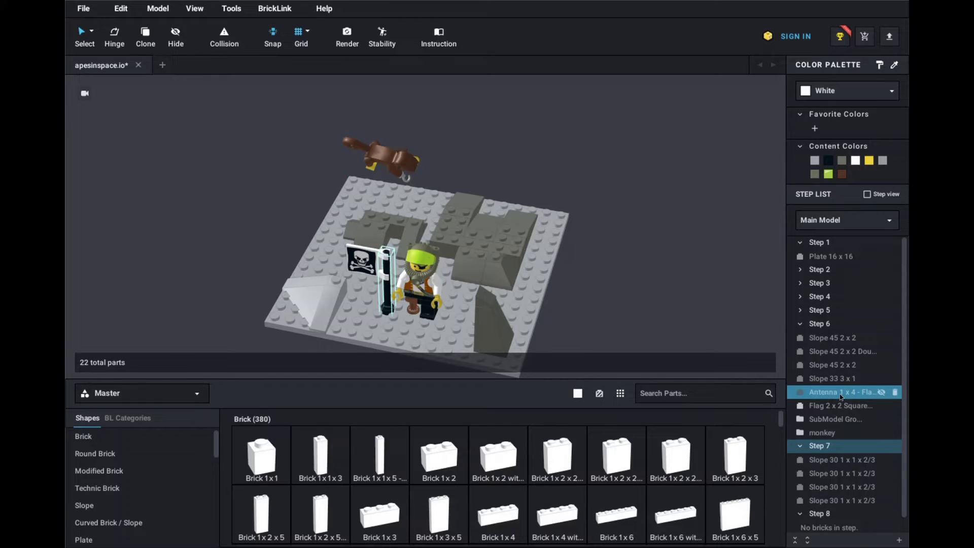
left_click(842, 406, "shift")
left_click_drag(842, 406, 823, 465)
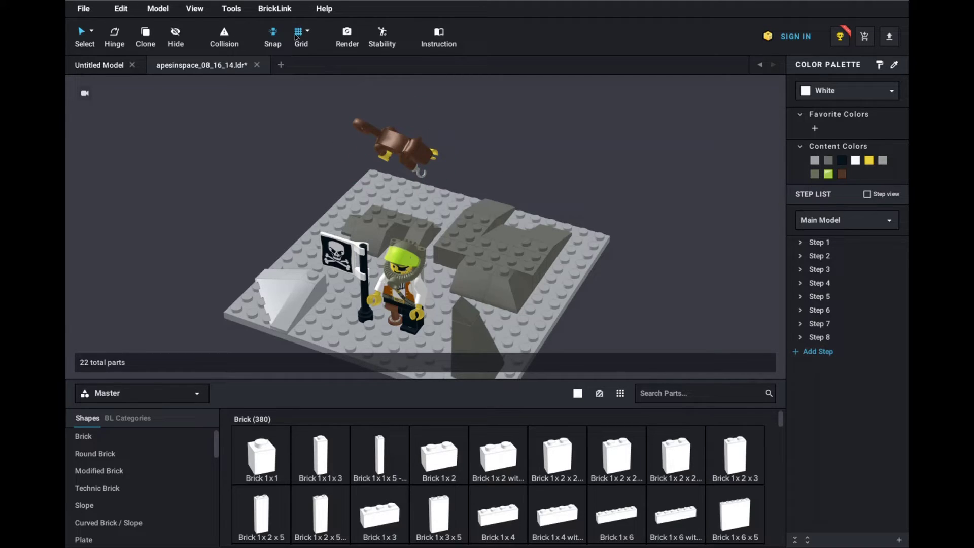
Step: Switch the eight-step model into Instruction Maker mode
left_click(242, 12)
left_click(259, 26)
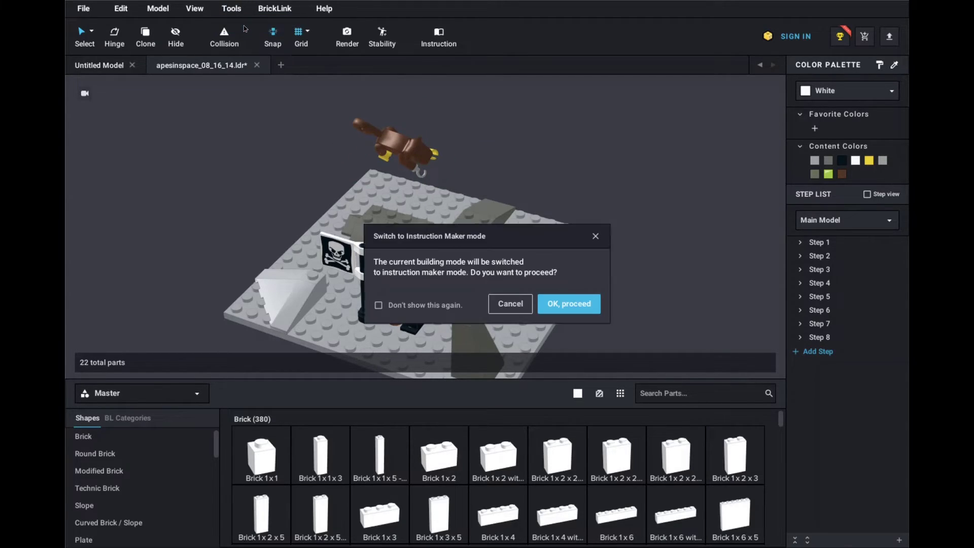
left_click(566, 304)
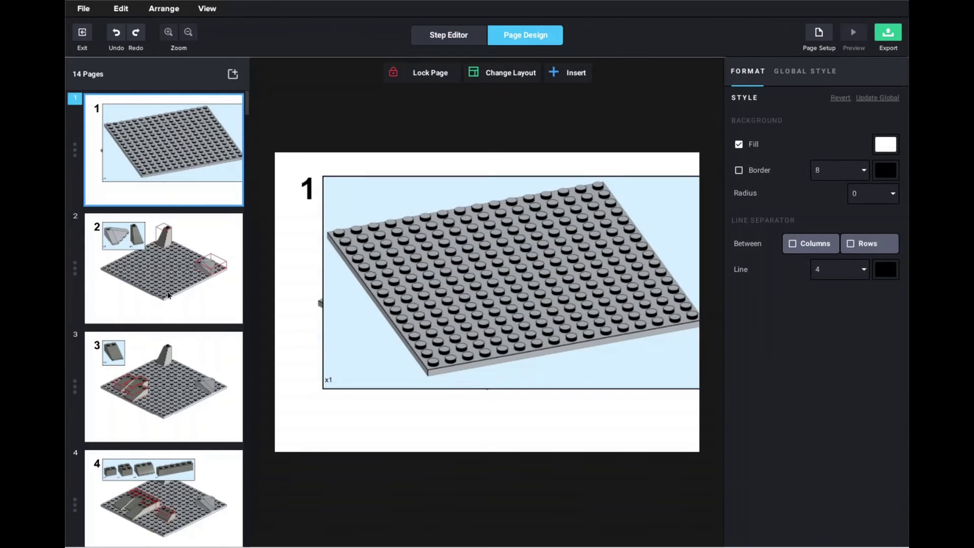
Step: Page through booklet pages 2 to 10 in the Page Design pages list
left_click(167, 293)
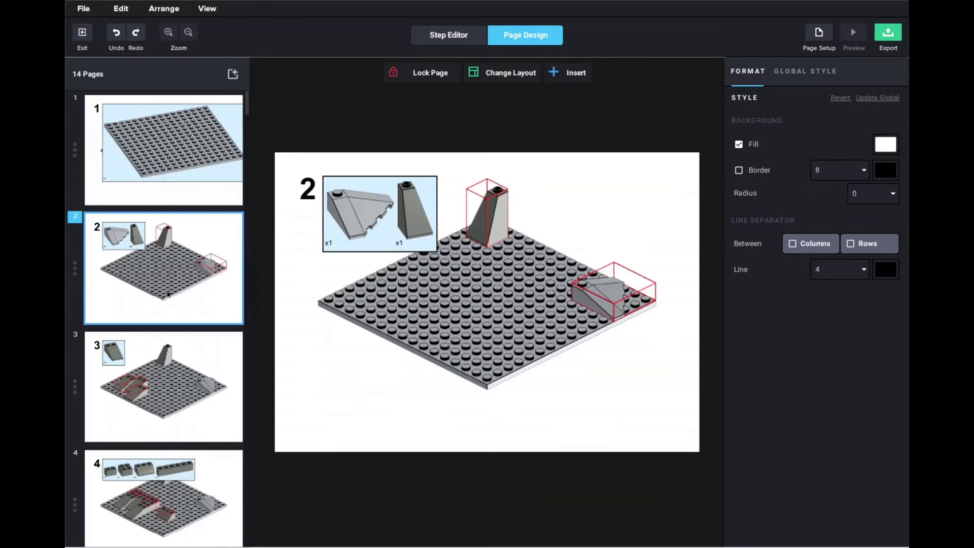
left_click(169, 376)
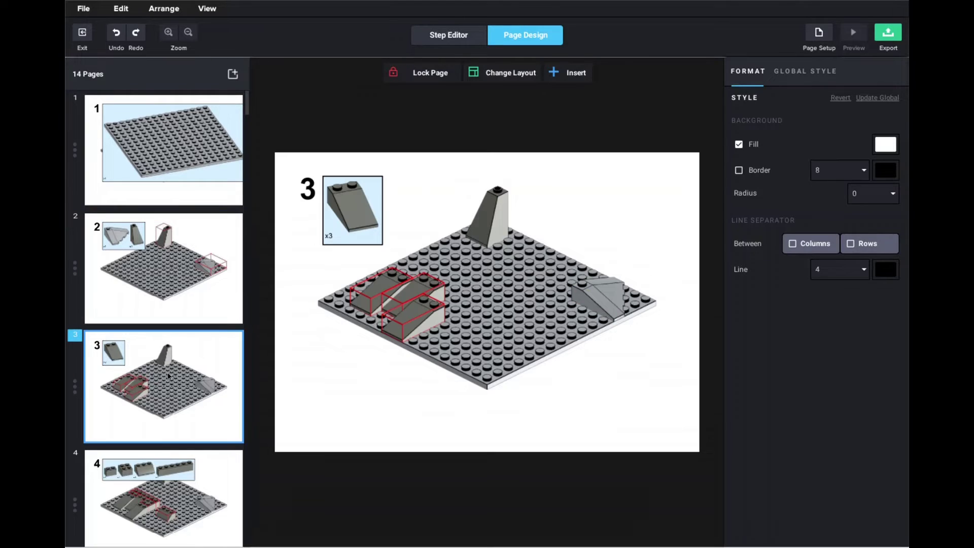
left_click(160, 467)
scroll(162, 479, "down", 3)
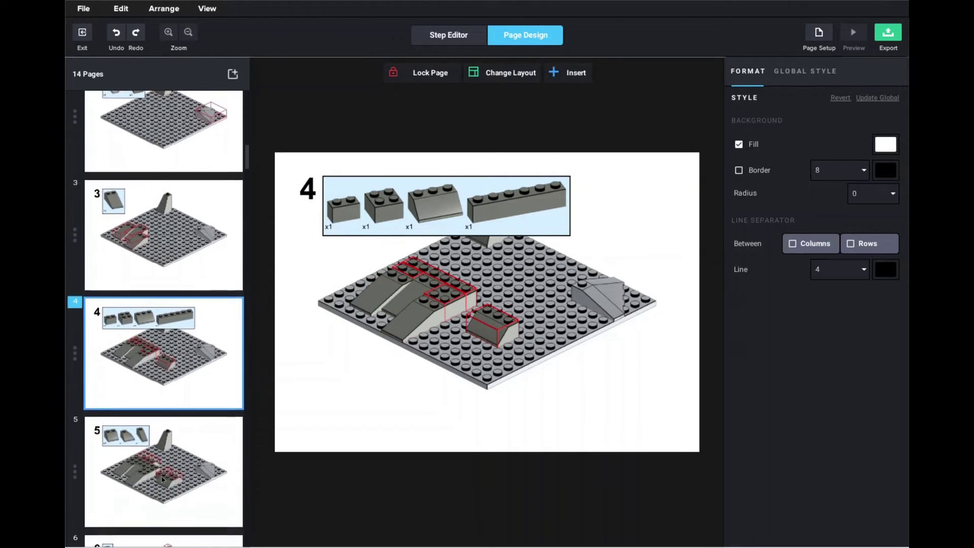
left_click(162, 479)
scroll(162, 479, "down", 3)
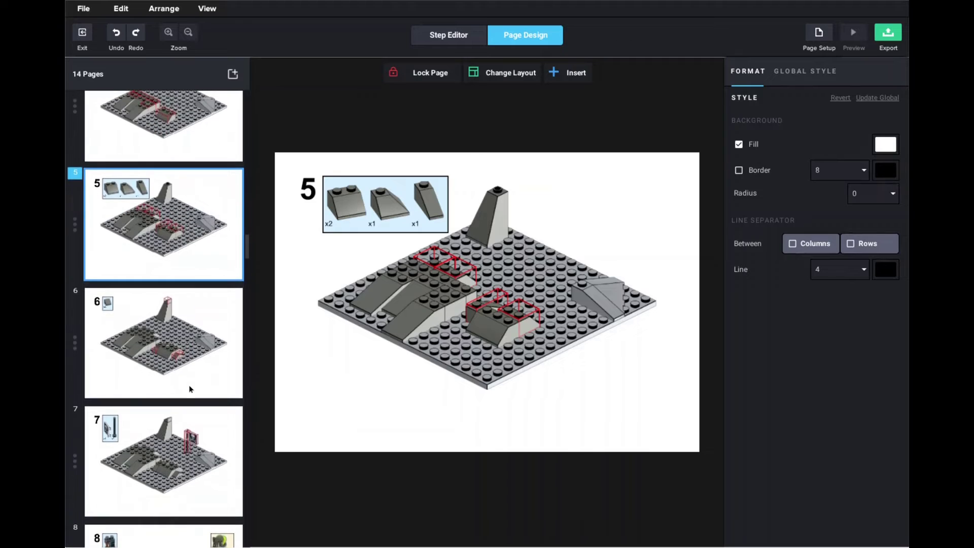
left_click(191, 374)
left_click(178, 449)
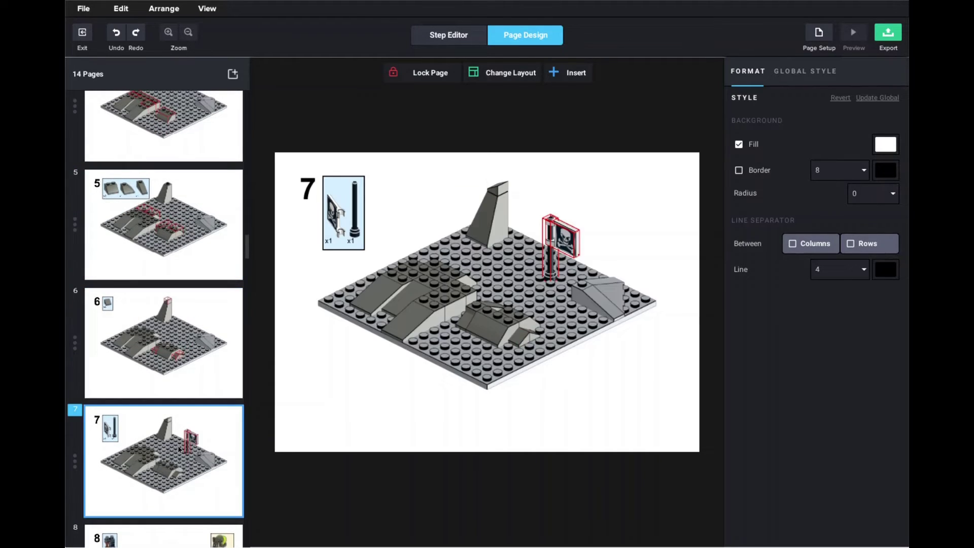
scroll(187, 413, "down", 3)
left_click(187, 412)
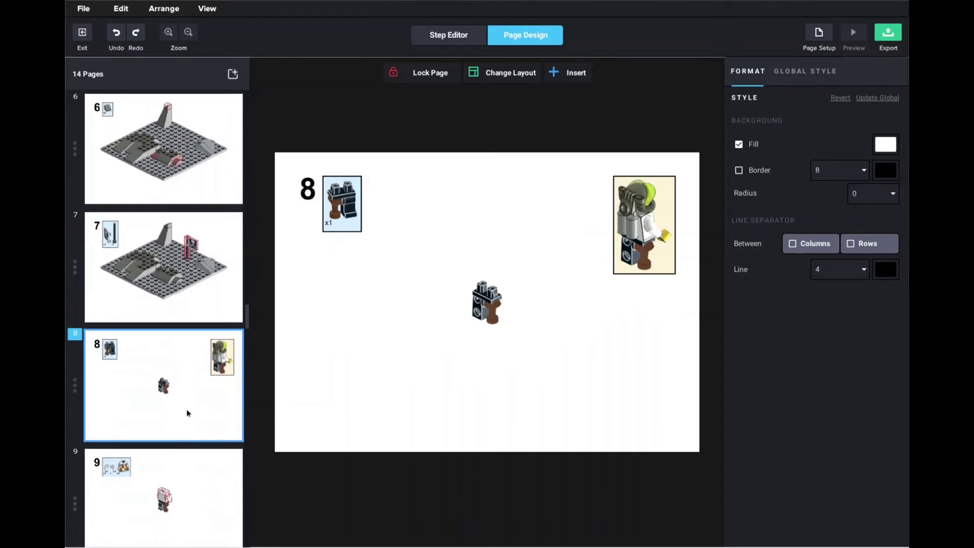
left_click(184, 488)
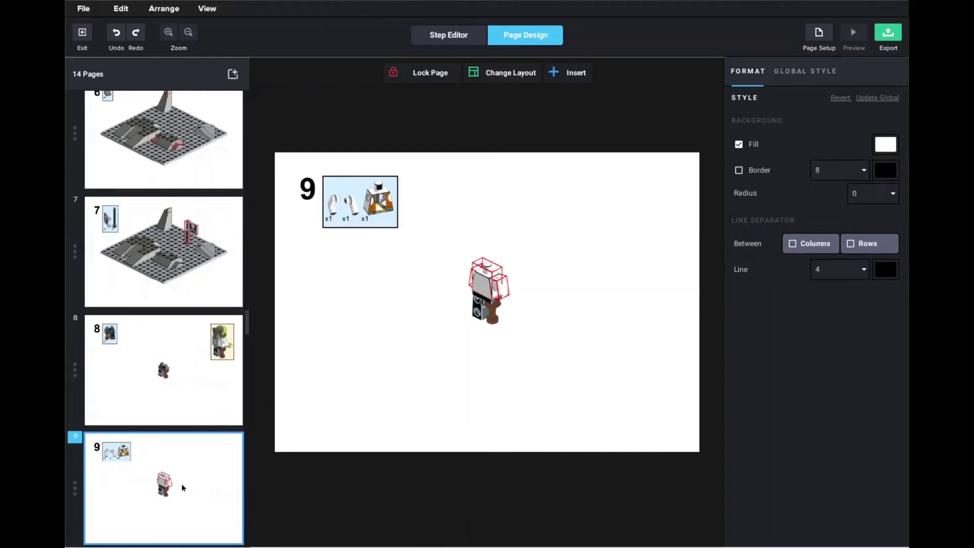
scroll(183, 488, "down", 4)
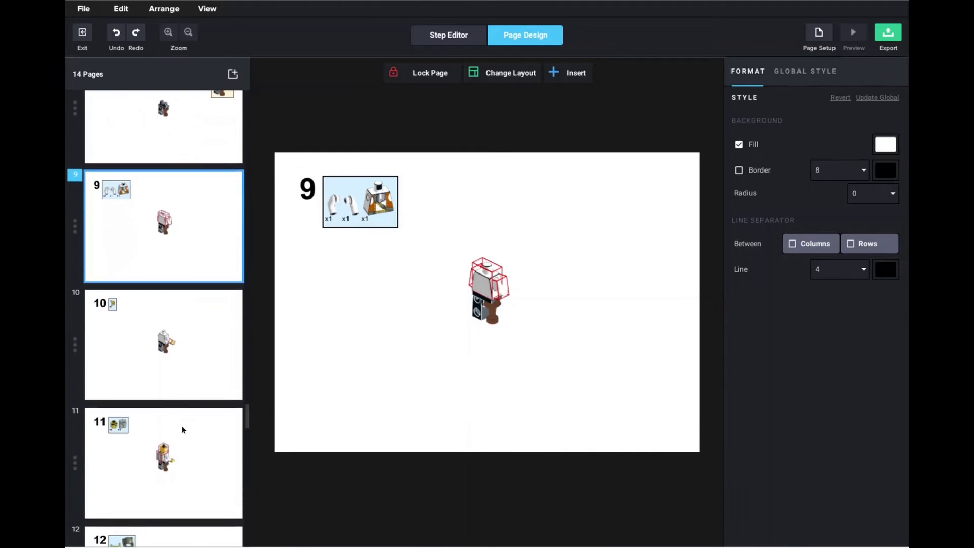
left_click(177, 385)
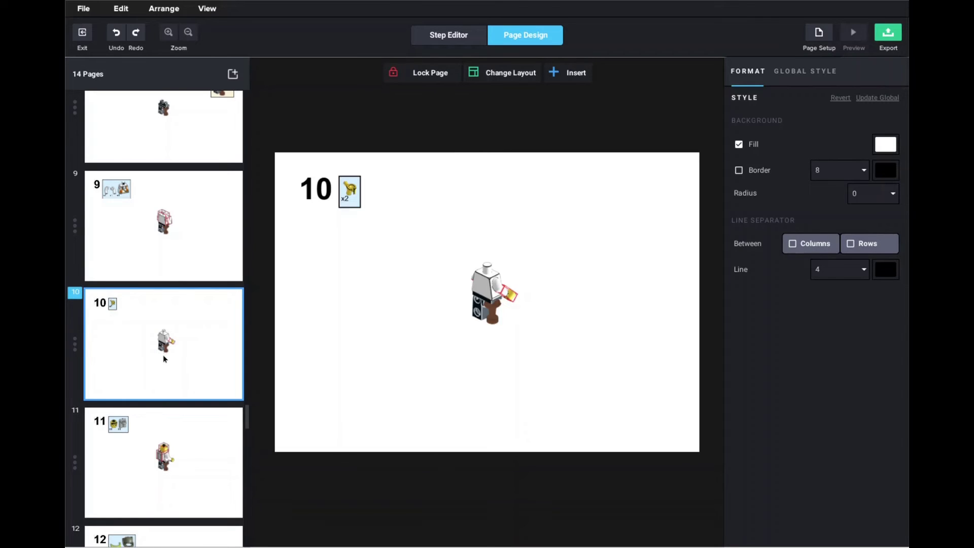
Step: Review booklet pages 11 to 14, including the monkey on page 13, then exit Instruction Maker
left_click(184, 462)
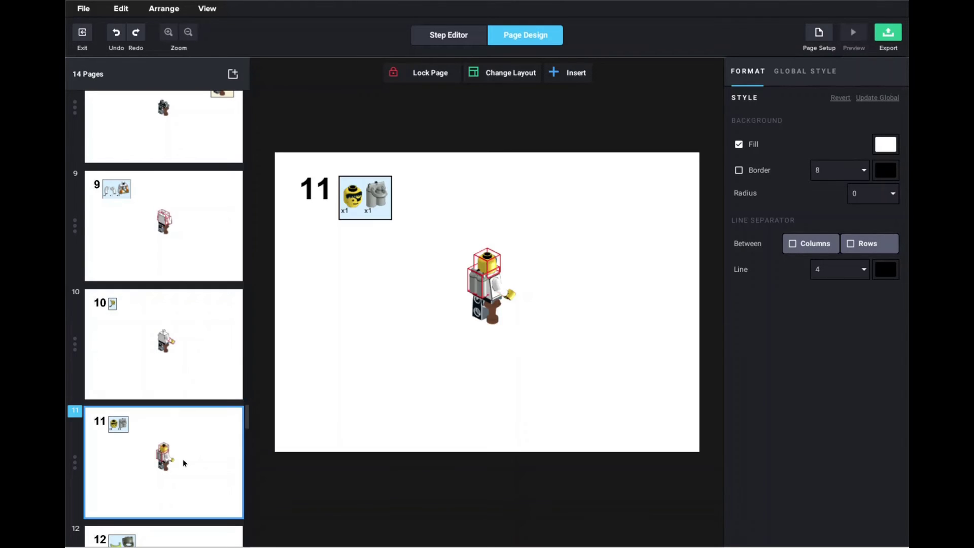
scroll(183, 459, "down", 3)
left_click(183, 459)
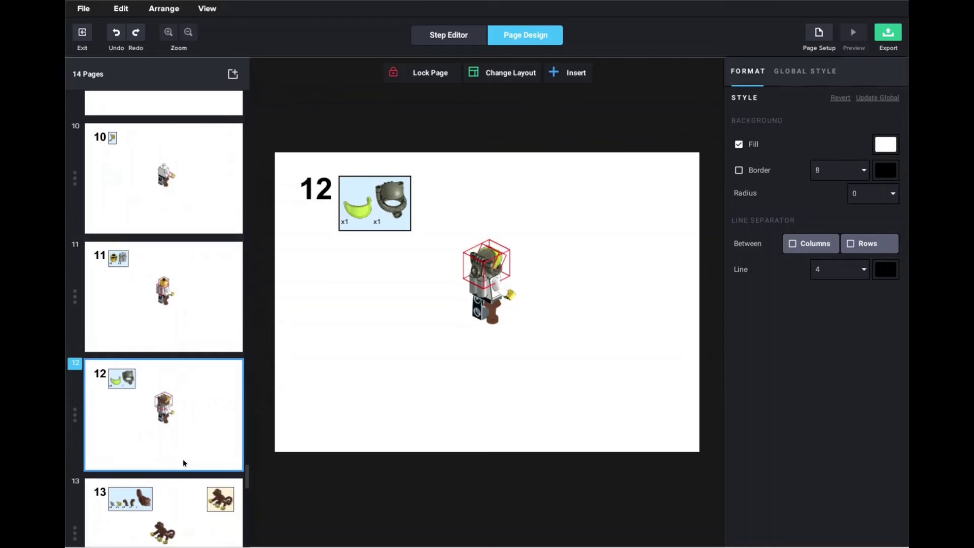
left_click(187, 329)
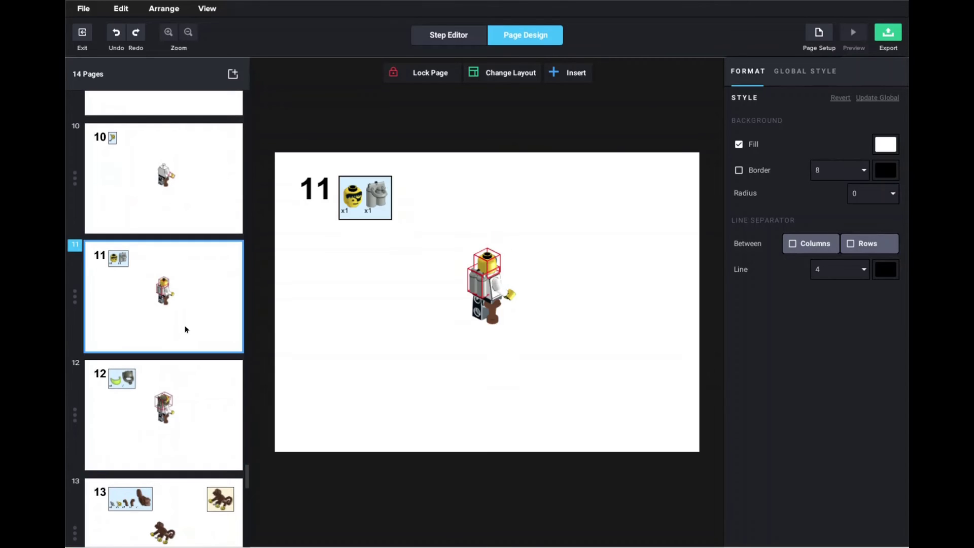
left_click(191, 411)
left_click(168, 498)
scroll(168, 498, "down", 3)
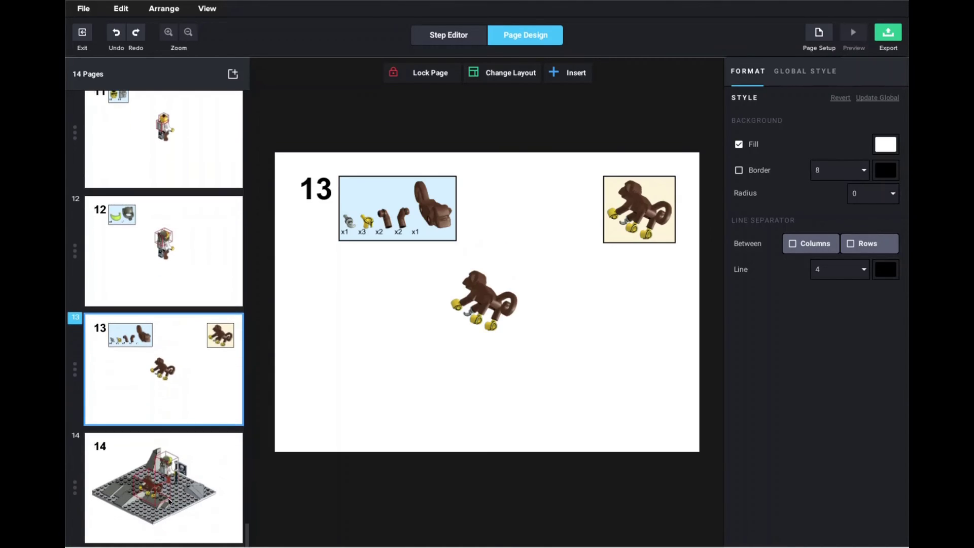
left_click(169, 502)
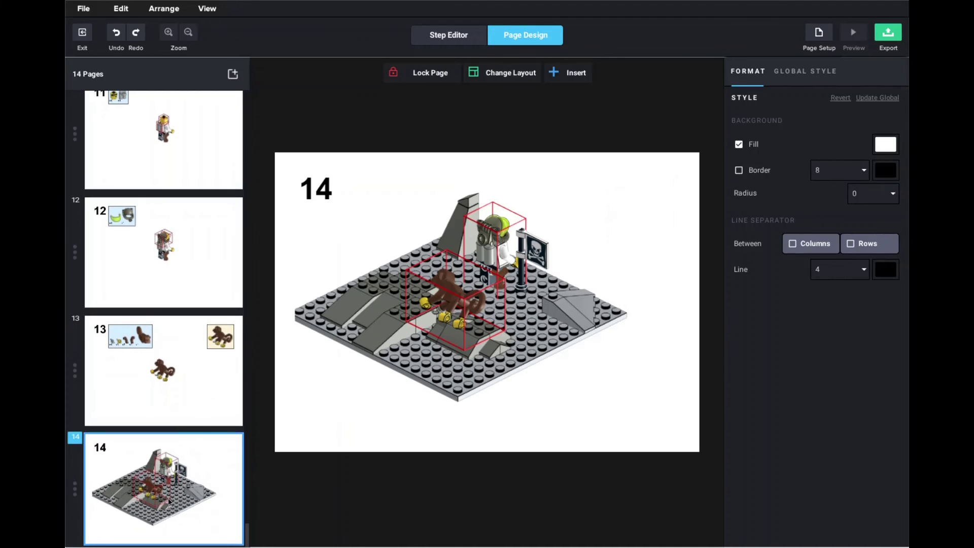
left_click(83, 33)
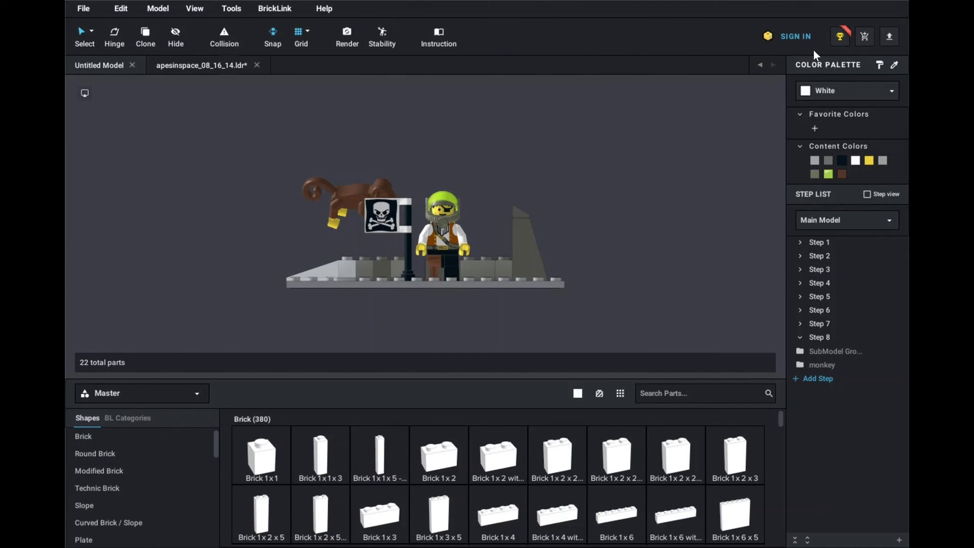